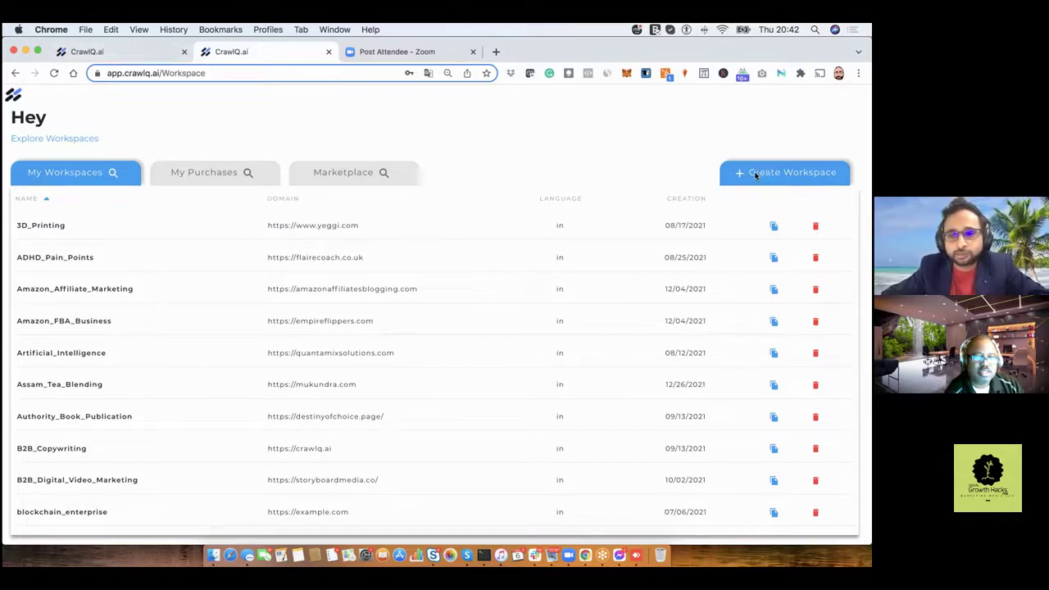
# Replace the 'What is Your Name' answer in the niche questionnaire with another person's name.
pyautogui.click(105, 54)
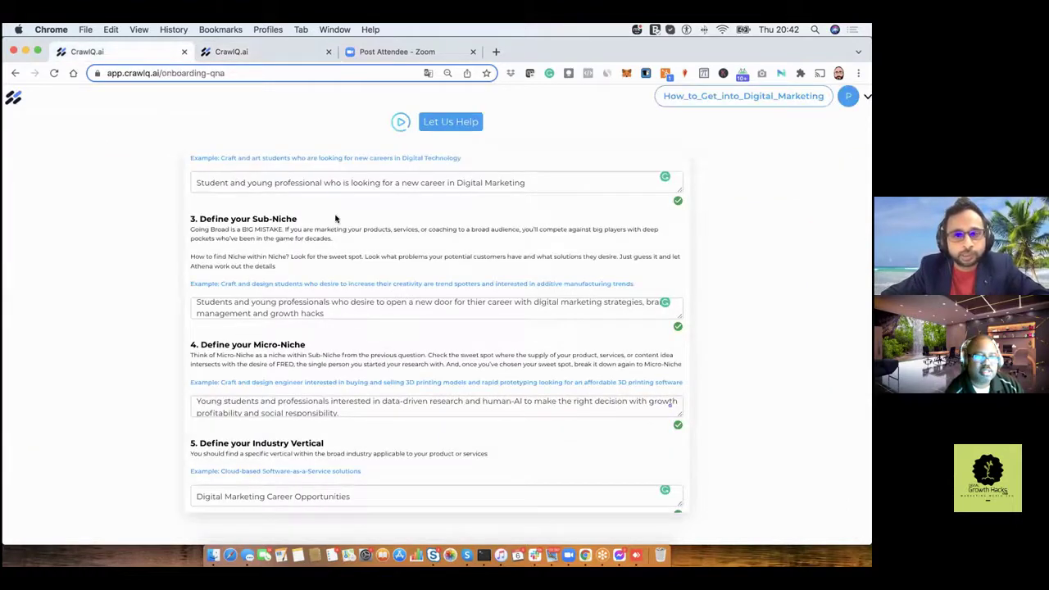
pyautogui.scroll(5, 335, 218)
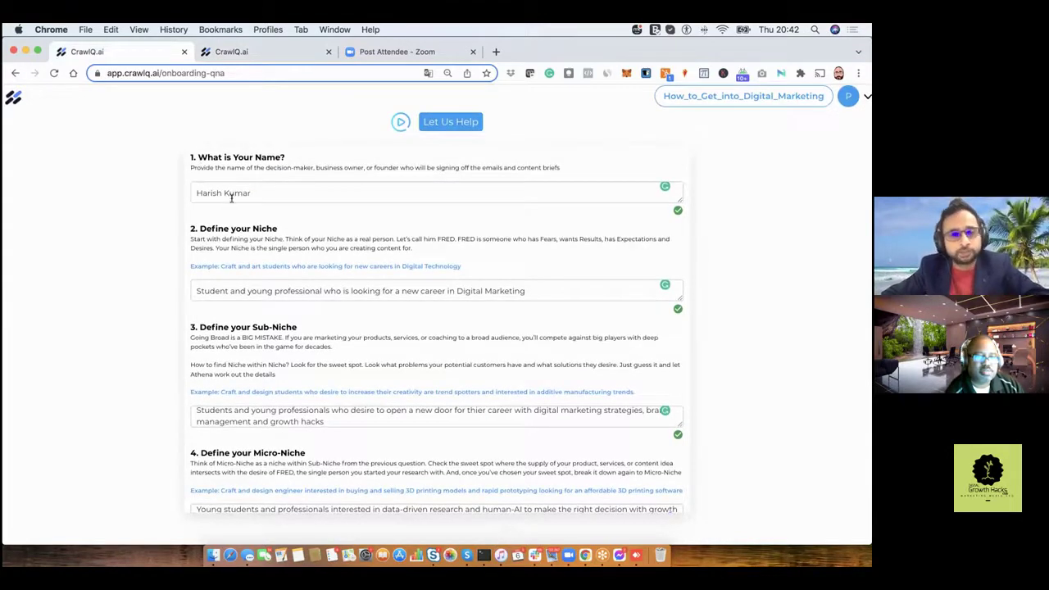
pyautogui.moveTo(195, 192); pyautogui.dragTo(259, 193)
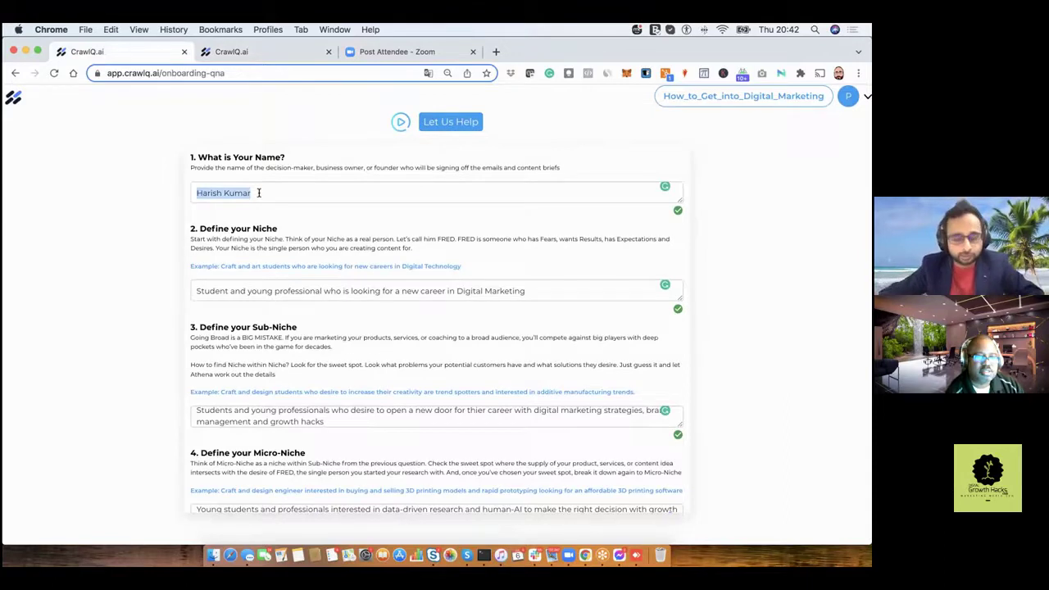
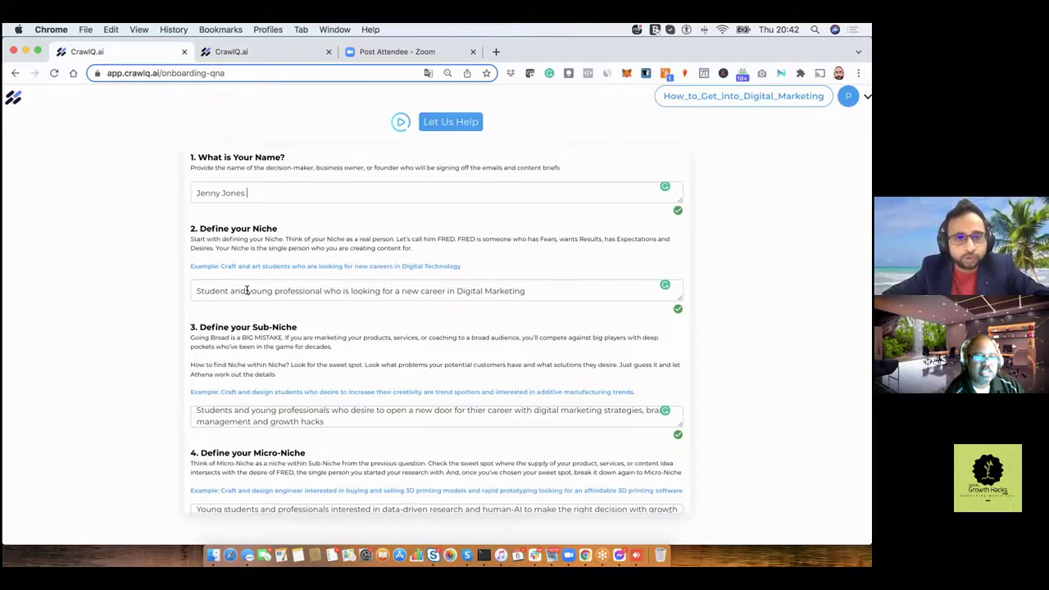
# Pluralize 'professionals' in the niche answer and accept Grammarly's 'is' suggestion for the verb.
pyautogui.click(346, 291)
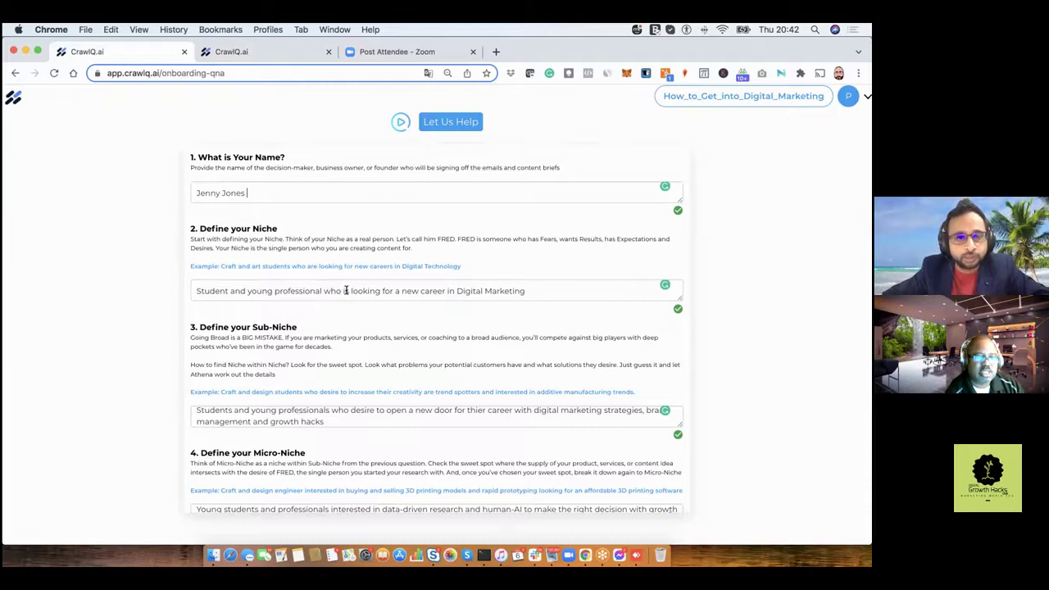
pyautogui.press('BackSpace')
pyautogui.press('BackSpace')
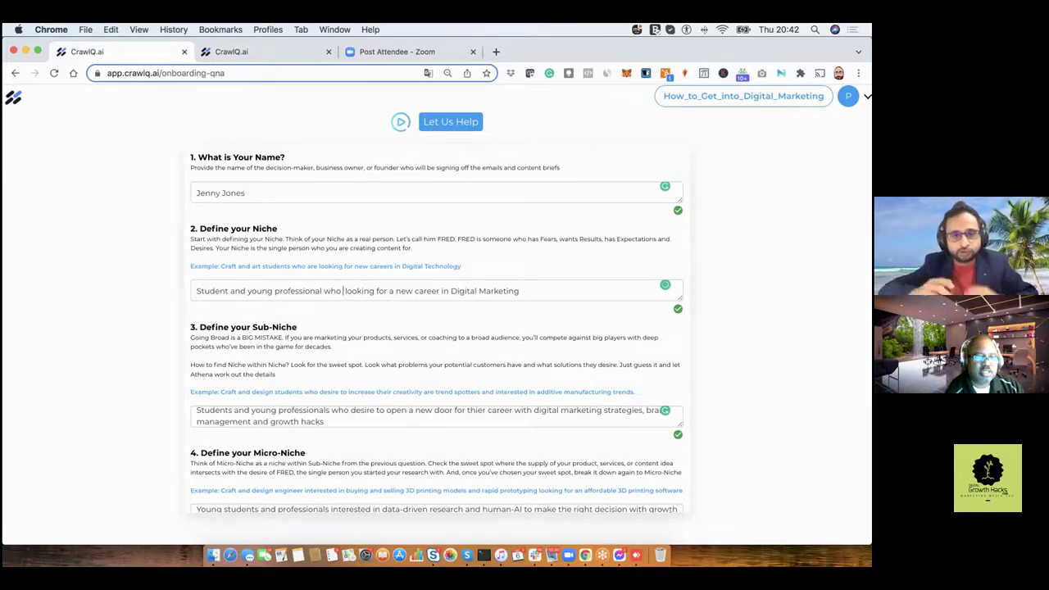
pyautogui.write('are')
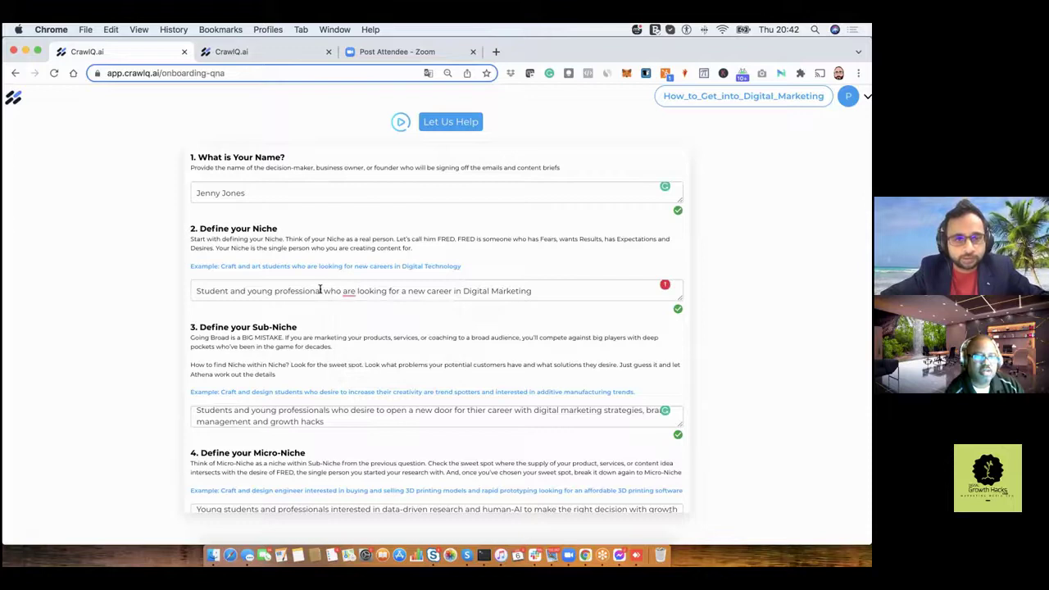
pyautogui.click(320, 290)
pyautogui.write('s')
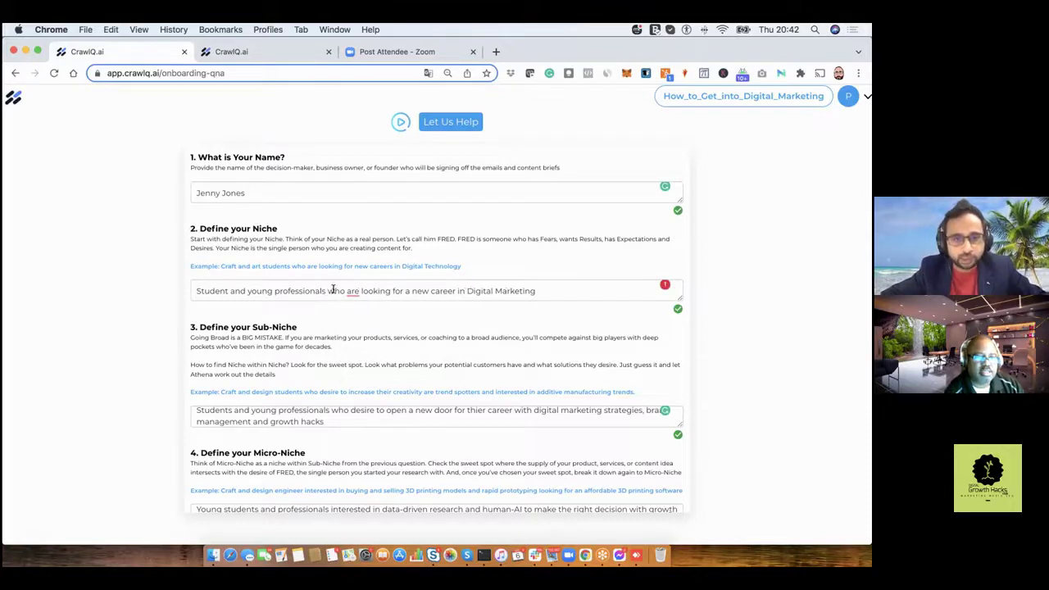
pyautogui.moveTo(351, 291)
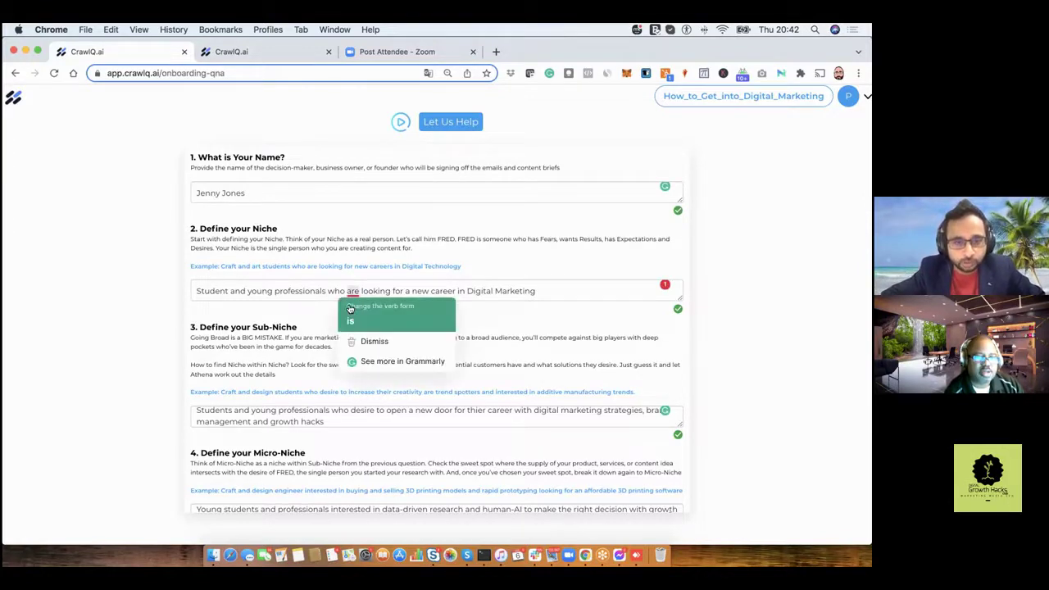
pyautogui.click(350, 313)
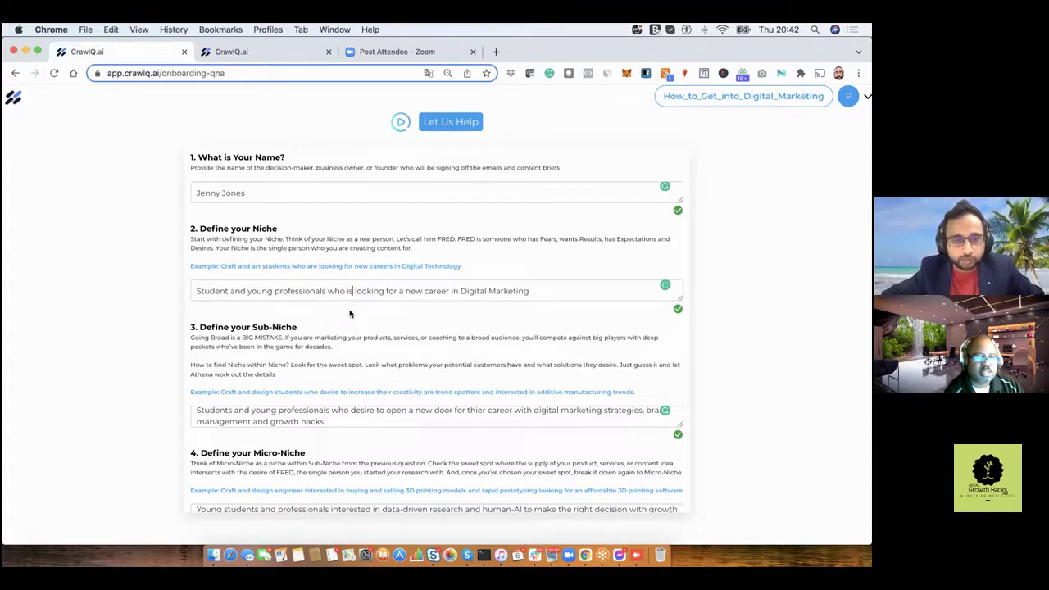
# Scroll down to the Sub-Niche answer and stretch its box taller to reveal the full text.
pyautogui.scroll(-1, 350, 311)
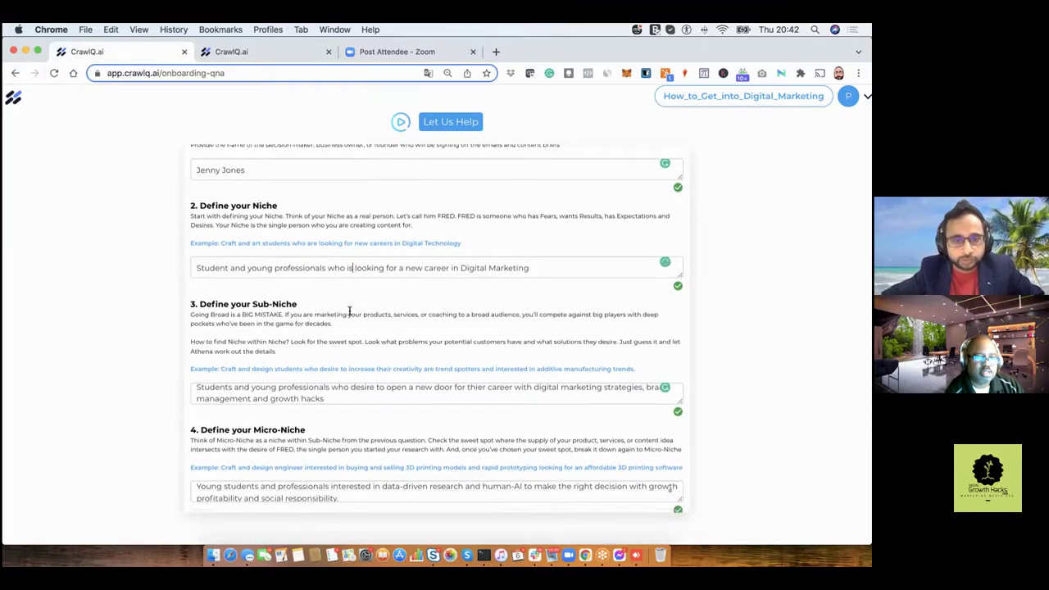
pyautogui.scroll(-1, 349, 312)
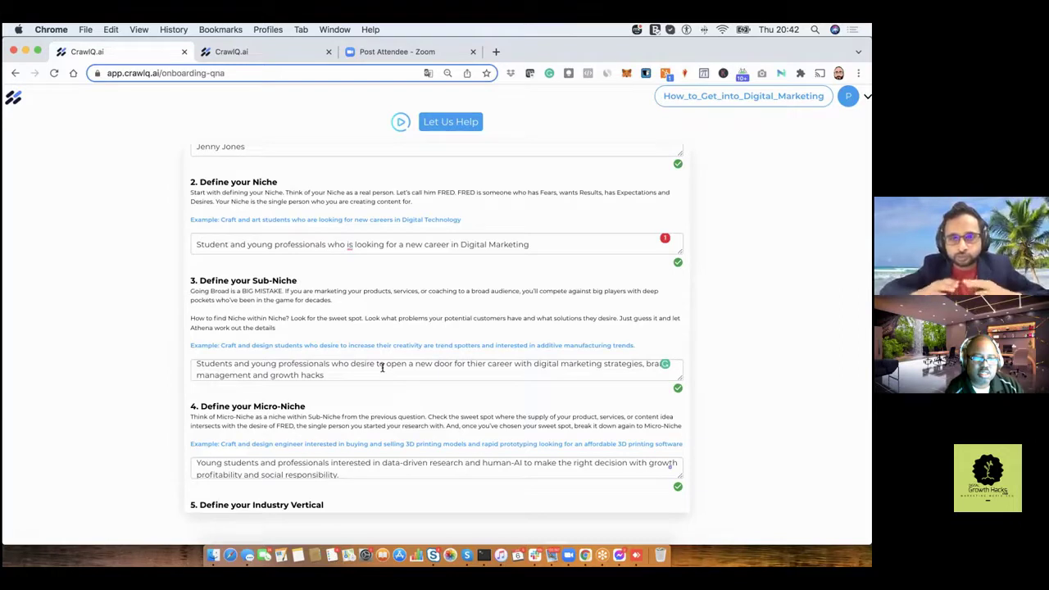
pyautogui.scroll(-4, 382, 368)
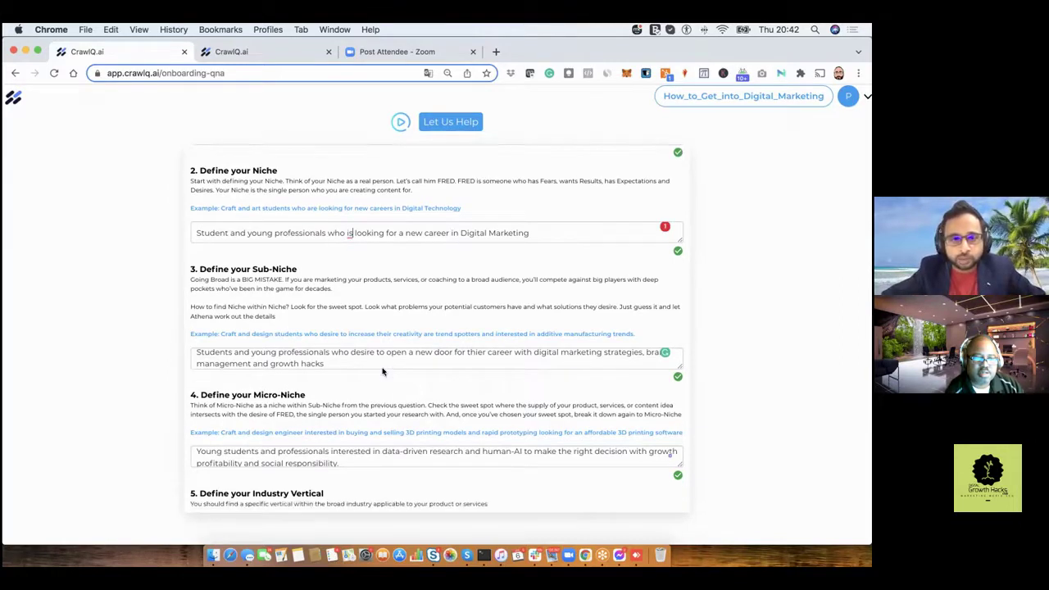
pyautogui.scroll(-1, 382, 372)
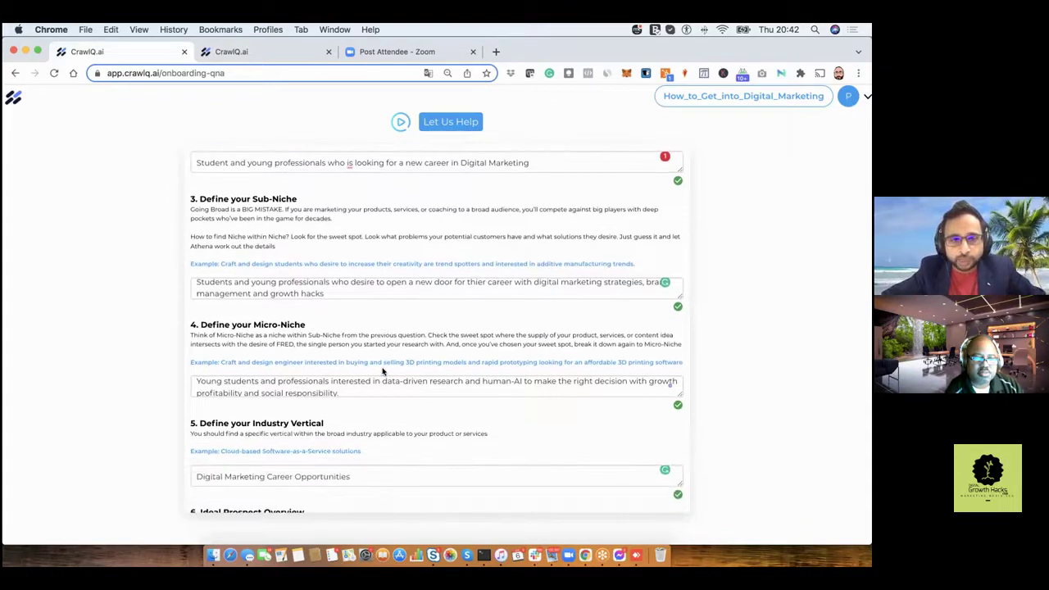
pyautogui.scroll(-2, 382, 370)
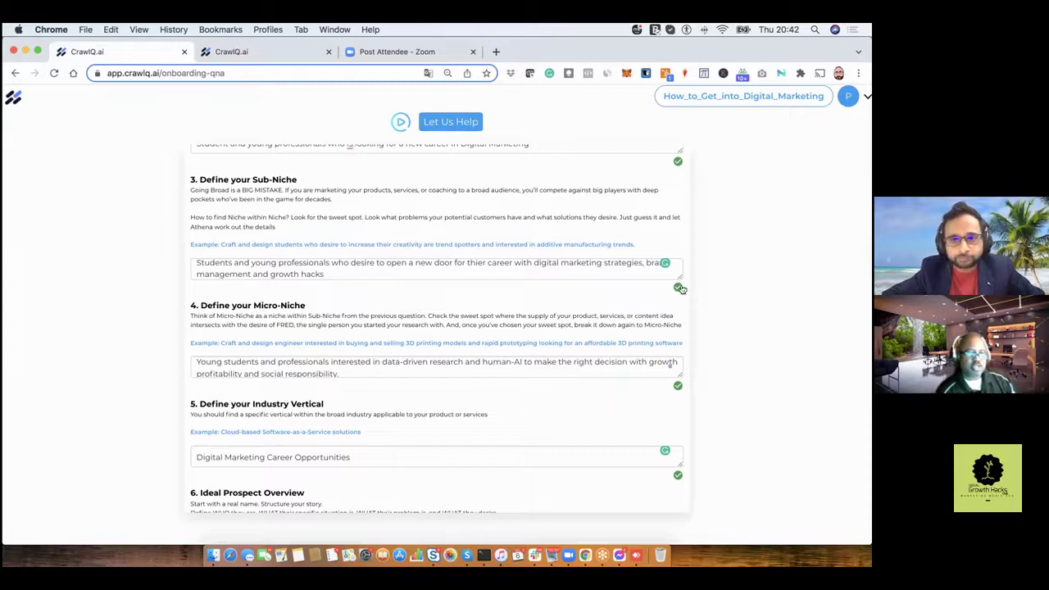
pyautogui.moveTo(680, 279); pyautogui.dragTo(680, 284)
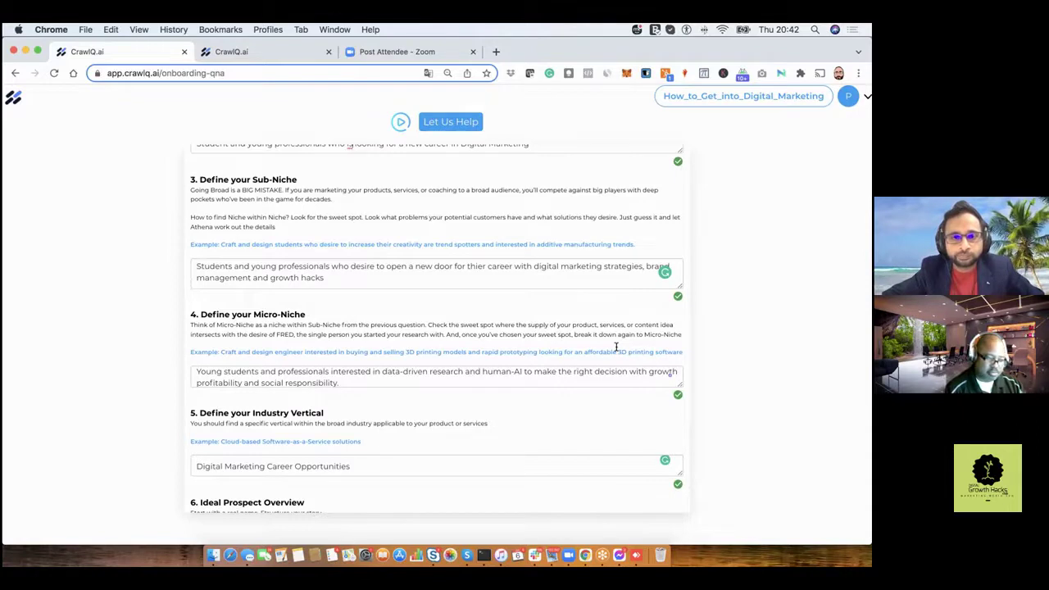
pyautogui.scroll(2, 617, 349)
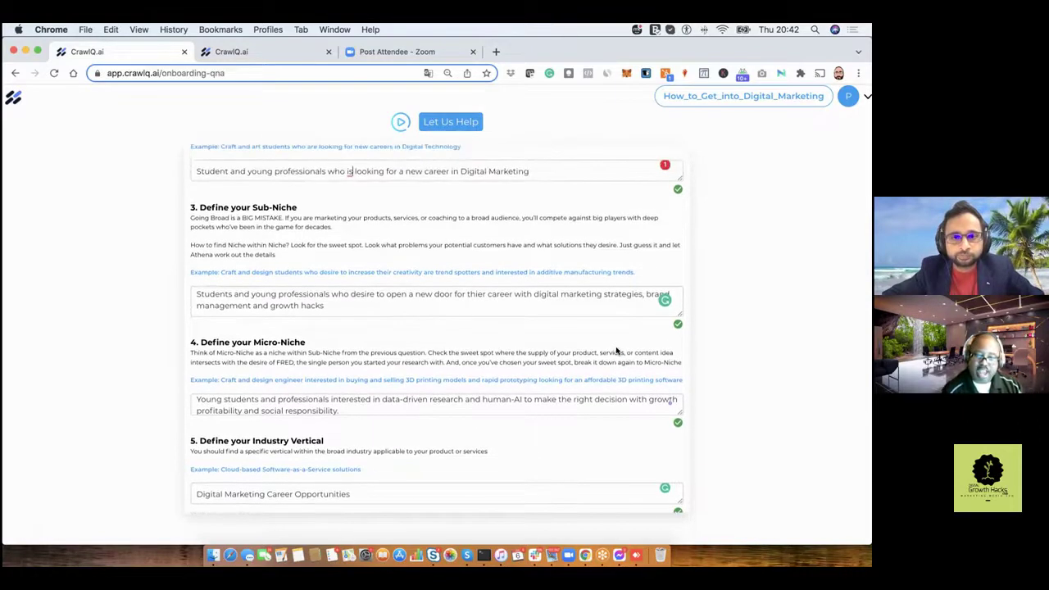
pyautogui.scroll(1, 617, 351)
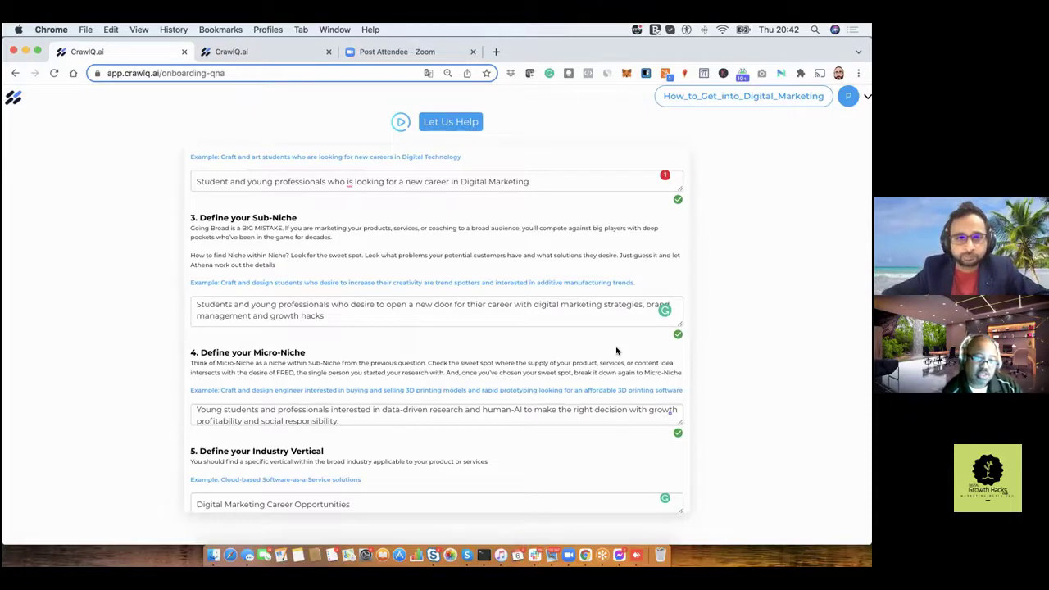
pyautogui.scroll(2, 616, 351)
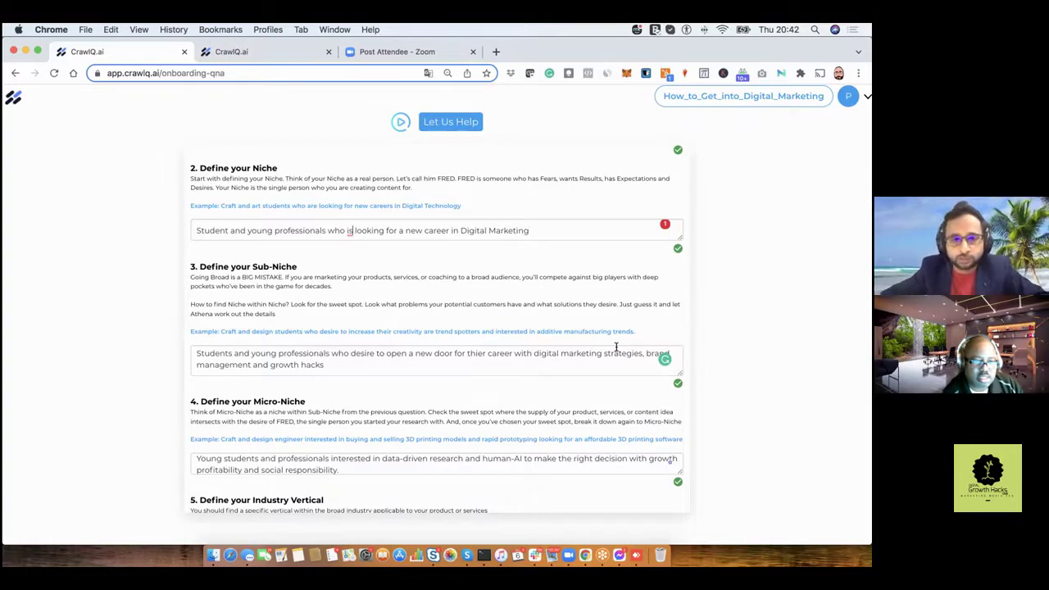
pyautogui.scroll(-5, 617, 347)
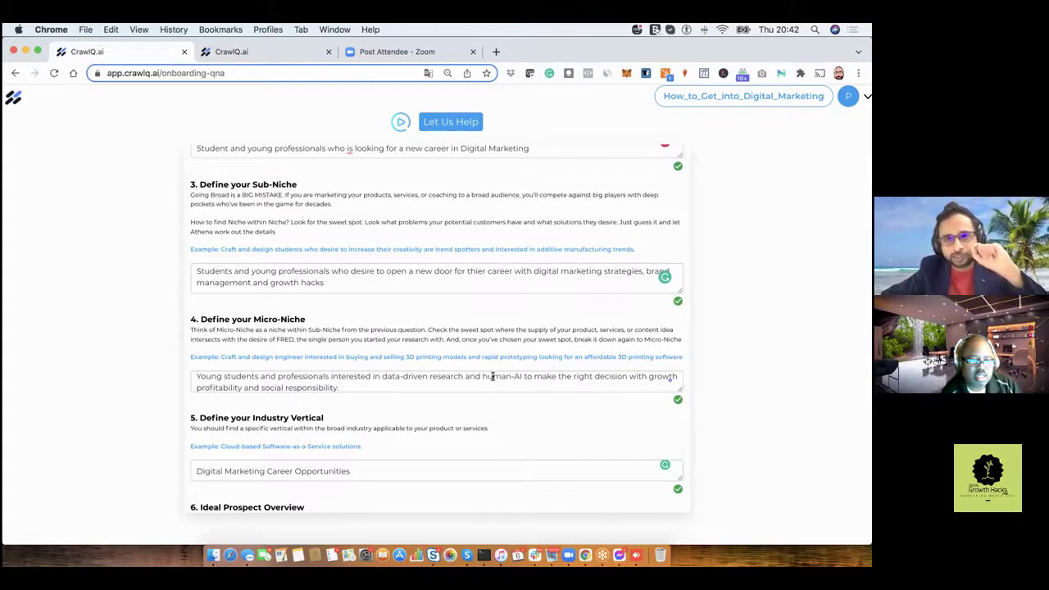
# Scroll through sections 4–6 to read the Micro-Niche, Industry Vertical and Ideal Prospect answers.
pyautogui.scroll(-1, 492, 376)
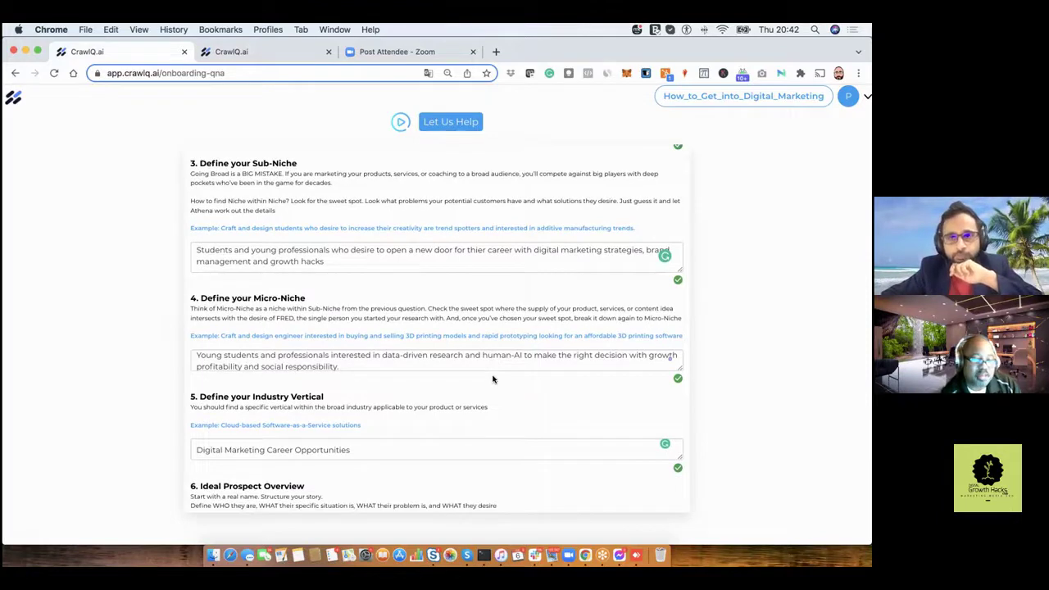
pyautogui.scroll(-1, 493, 379)
pyautogui.scroll(-1, 493, 379)
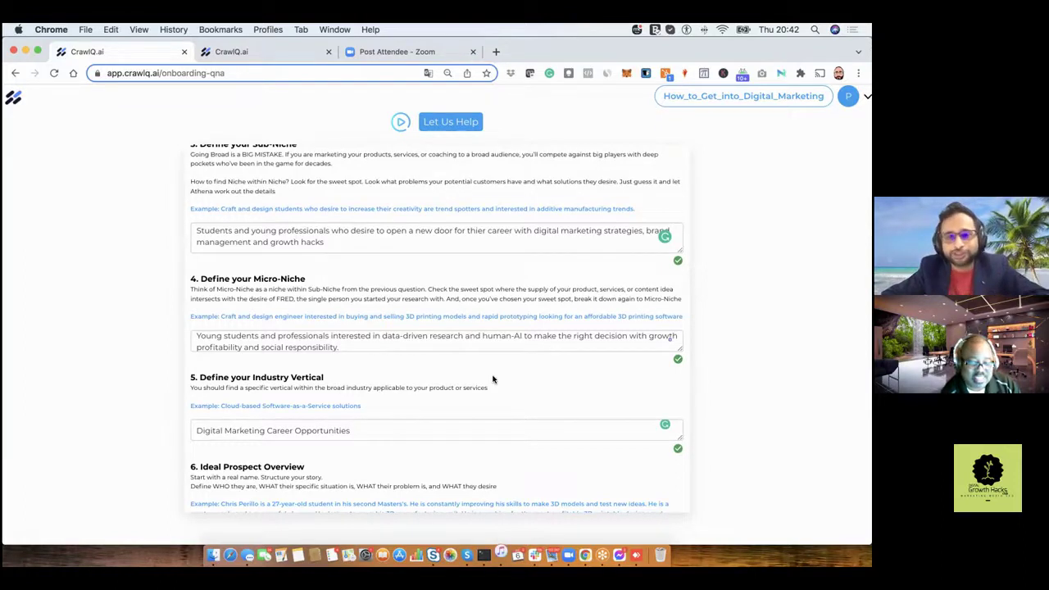
pyautogui.scroll(-1, 493, 379)
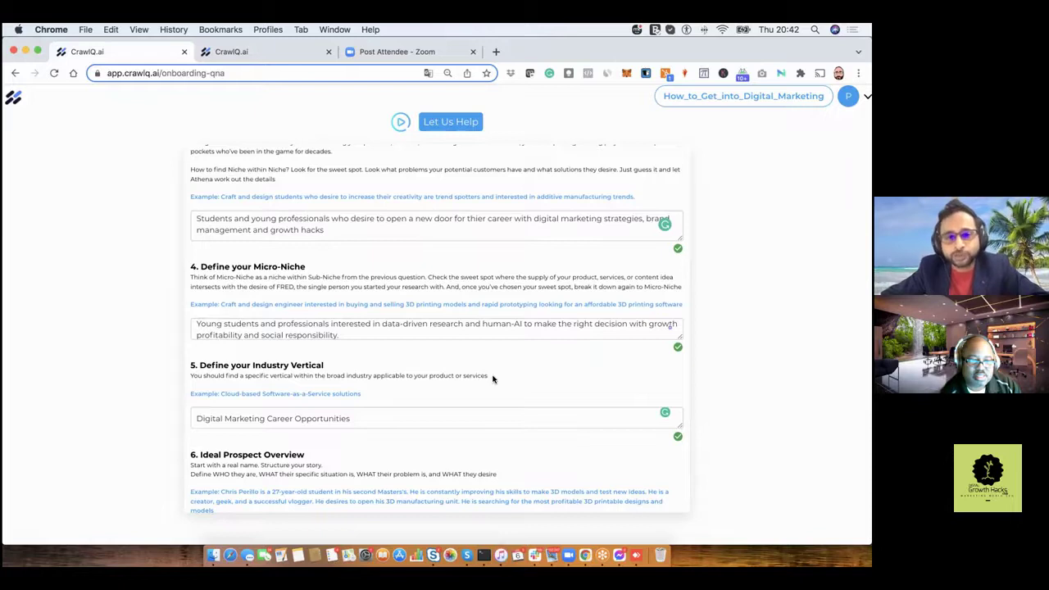
pyautogui.scroll(-1, 492, 379)
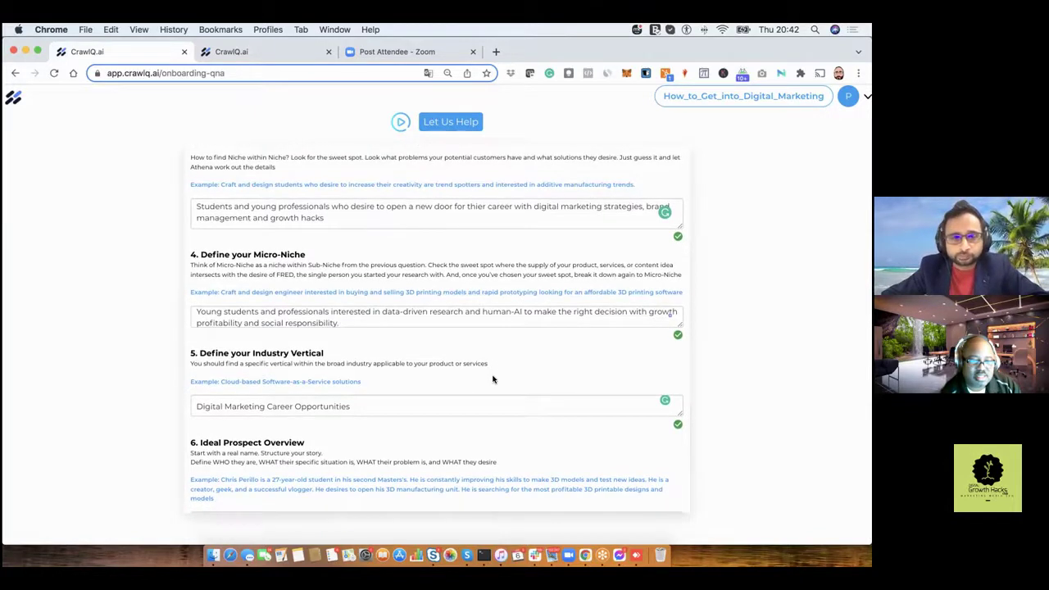
pyautogui.scroll(-1, 493, 379)
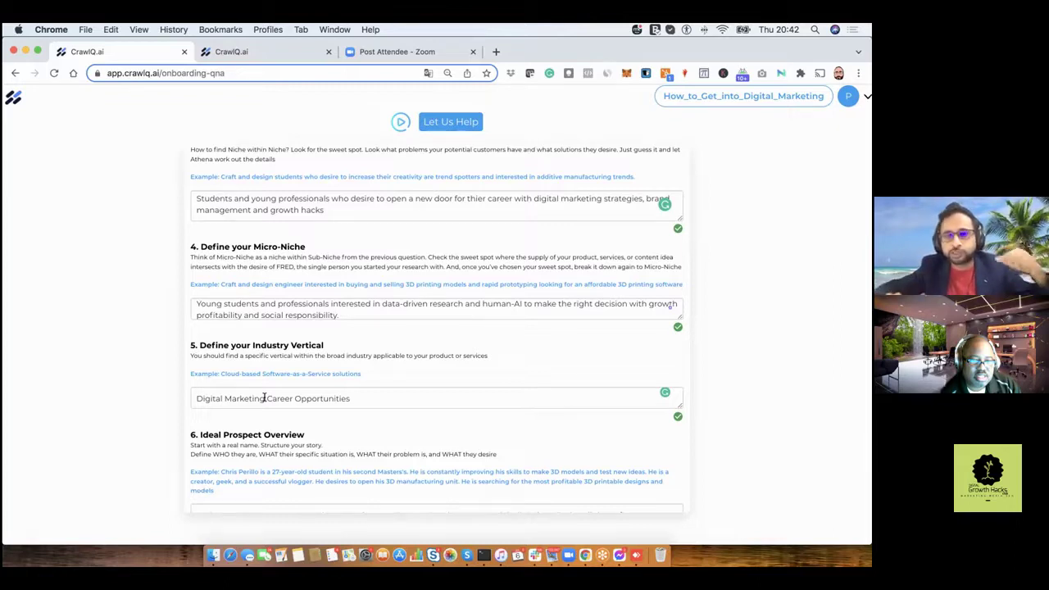
pyautogui.scroll(-1, 264, 399)
pyautogui.scroll(1, 264, 399)
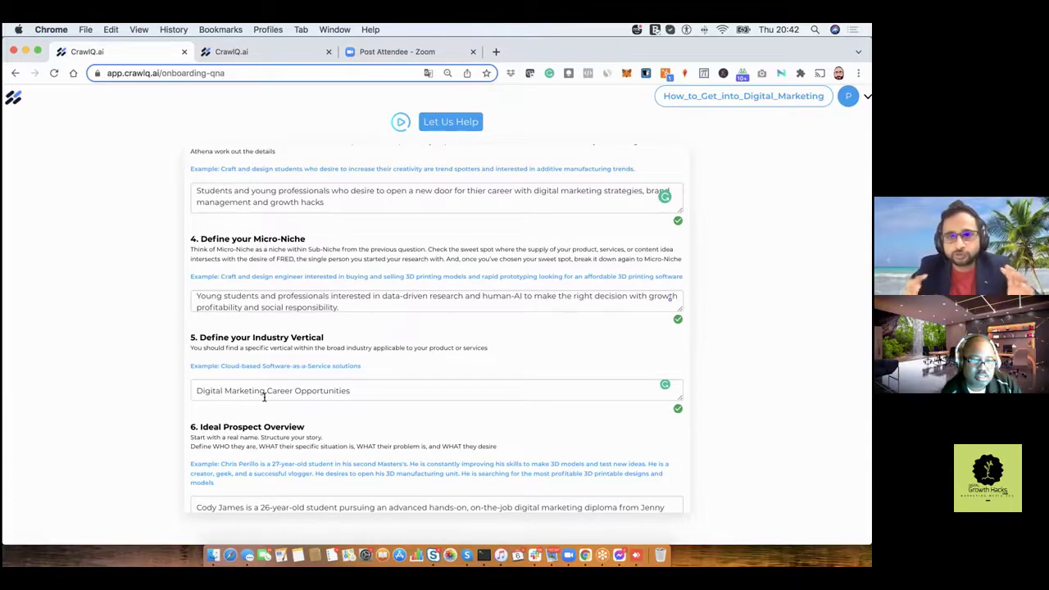
pyautogui.scroll(-2, 264, 397)
pyautogui.scroll(-2, 264, 397)
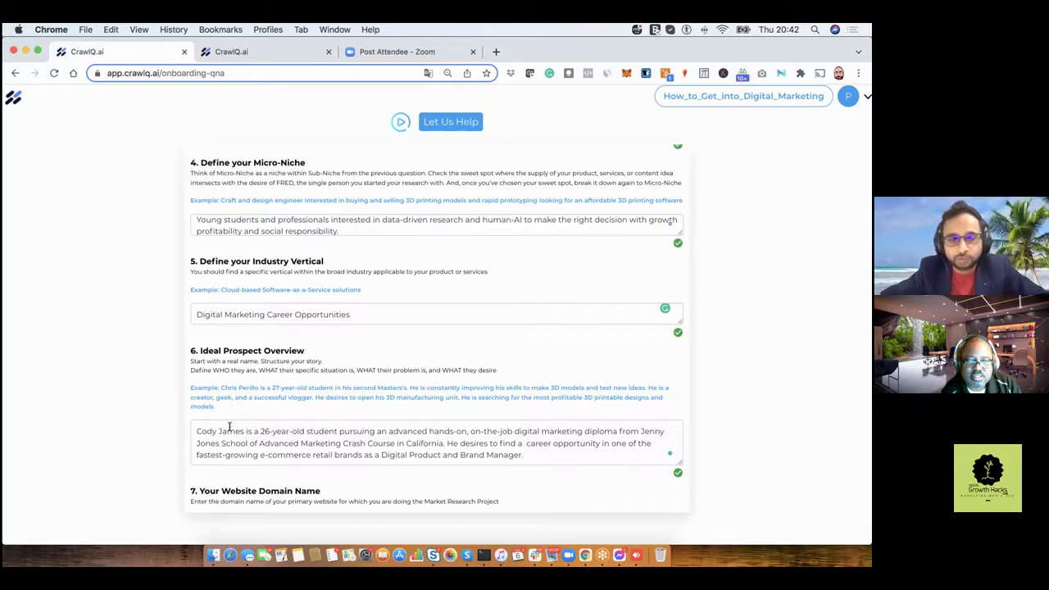
# Scroll down to sections 7 and 8 showing the website domain and company legal name.
pyautogui.scroll(-1, 253, 428)
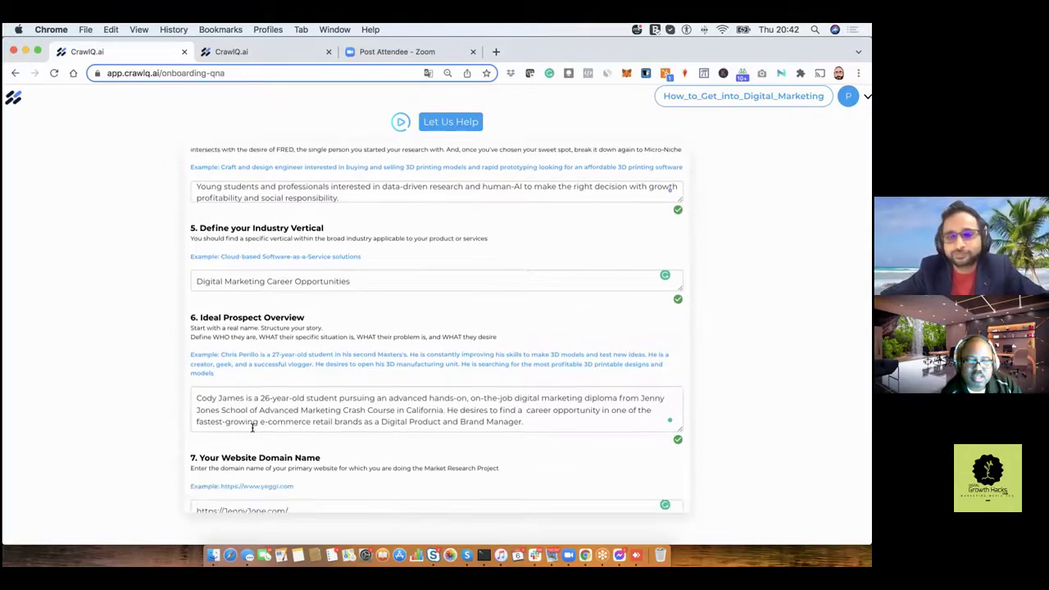
pyautogui.scroll(-2, 253, 432)
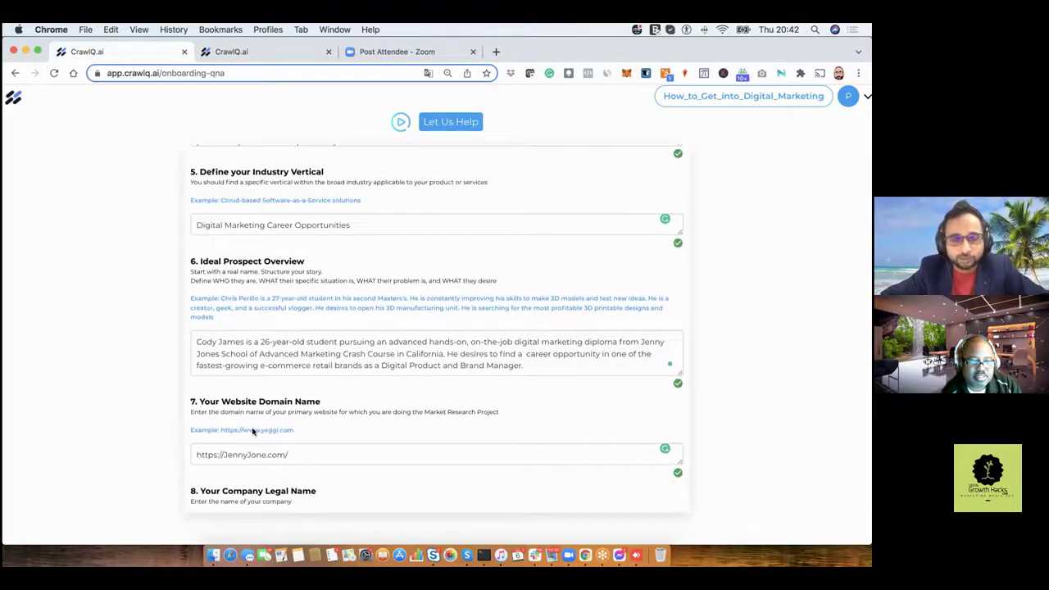
pyautogui.scroll(-1, 253, 432)
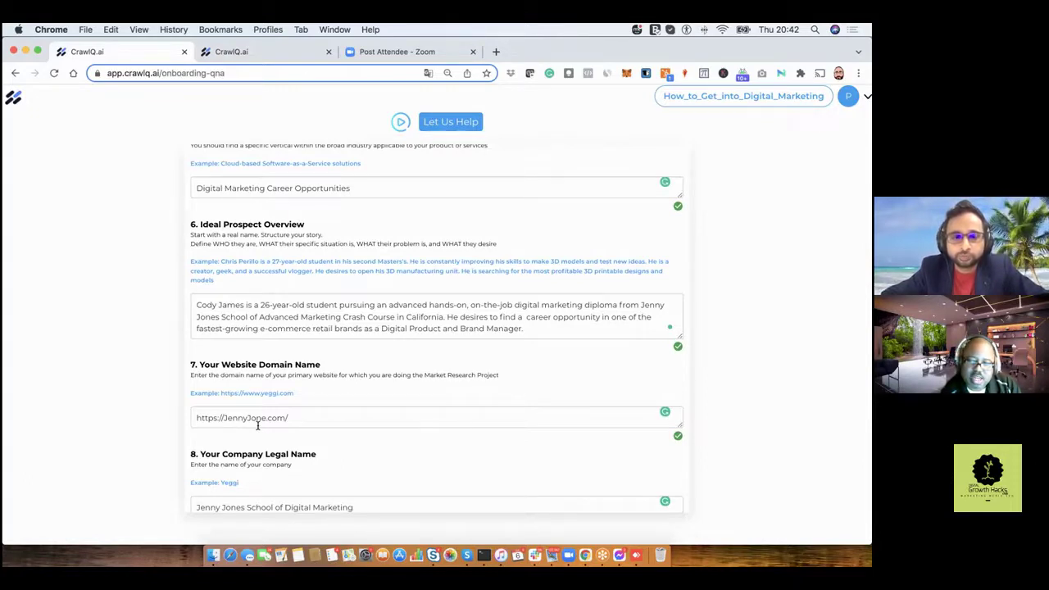
pyautogui.scroll(-1, 258, 427)
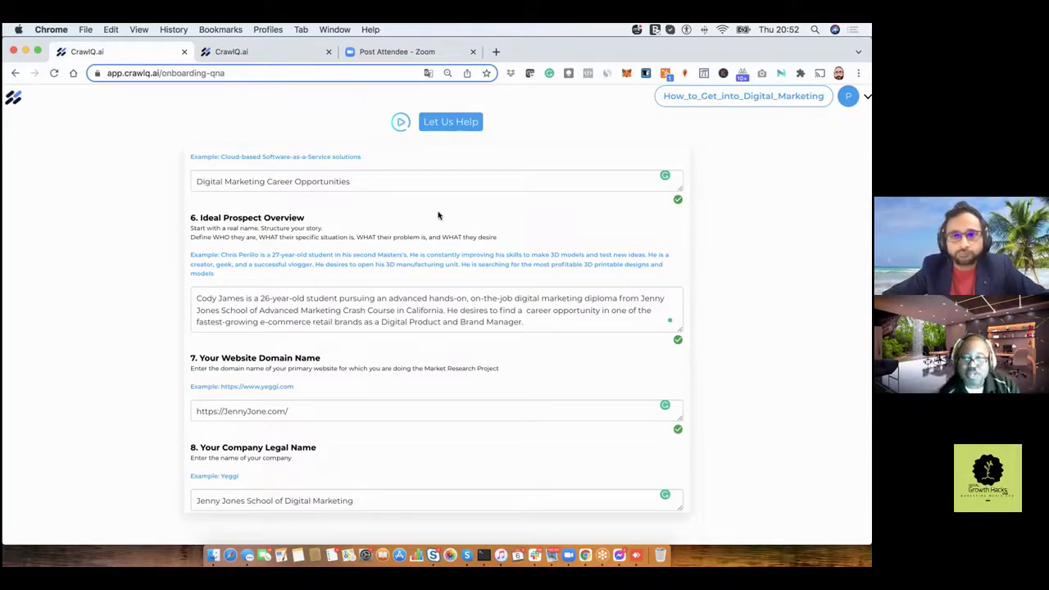
# Scroll down to section 9, Main topic of interest, and its description.
pyautogui.scroll(-1, 439, 216)
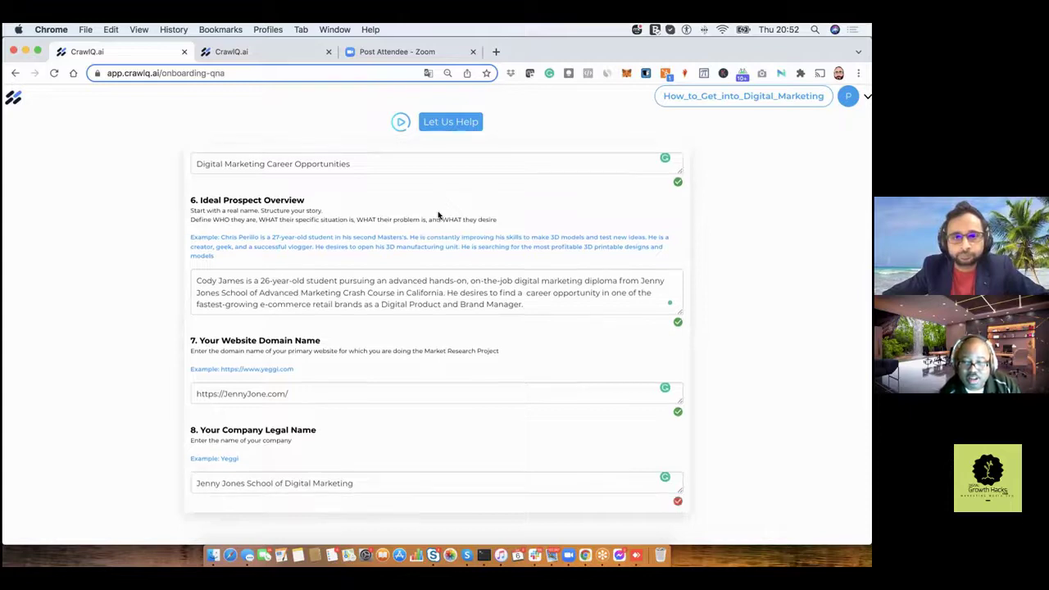
pyautogui.scroll(-1, 439, 215)
pyautogui.scroll(-1, 438, 216)
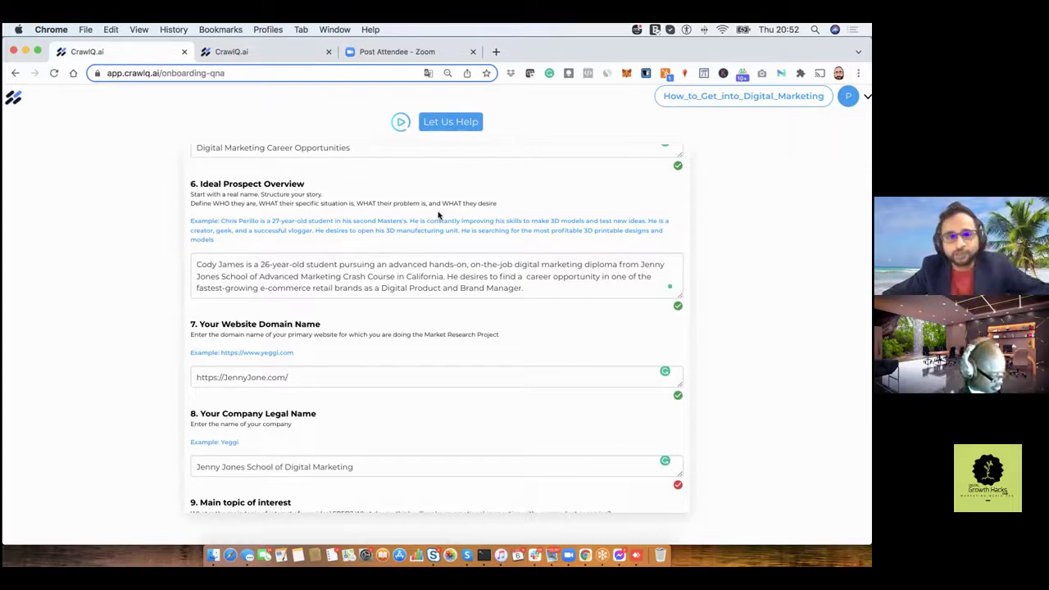
pyautogui.scroll(-1, 438, 214)
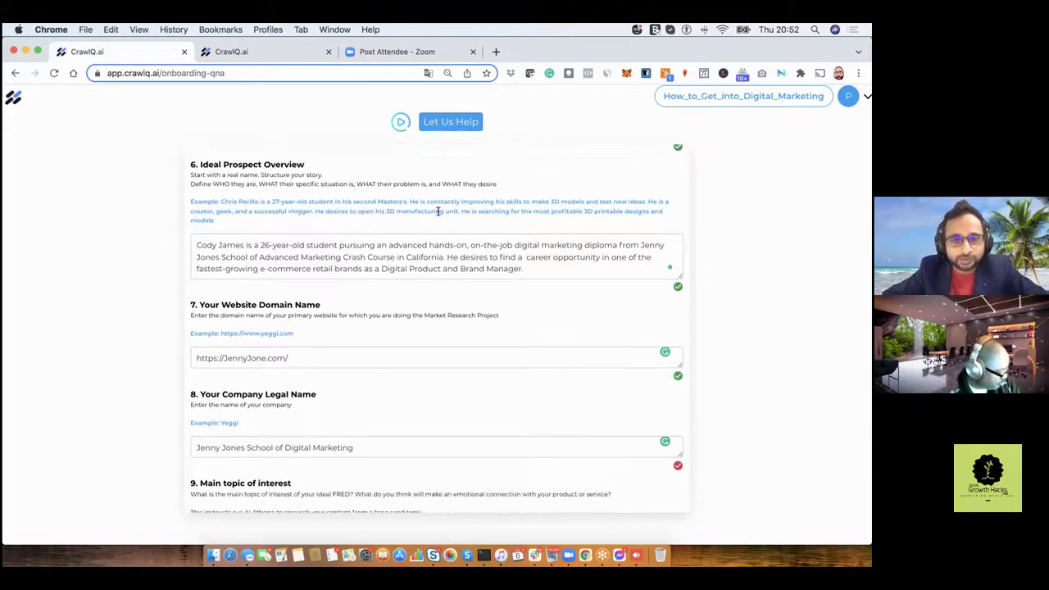
pyautogui.scroll(-1, 439, 213)
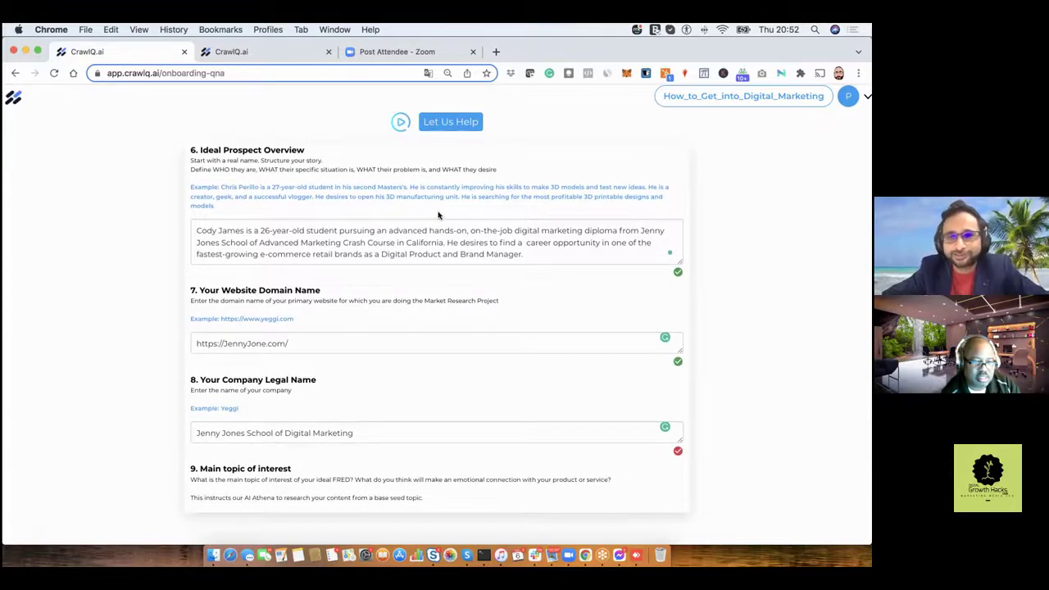
pyautogui.scroll(-2, 438, 215)
# Scroll to the 'How to break into Digital Marketing in 2022' answer and Long Tail Topic 1.
pyautogui.scroll(-4, 439, 215)
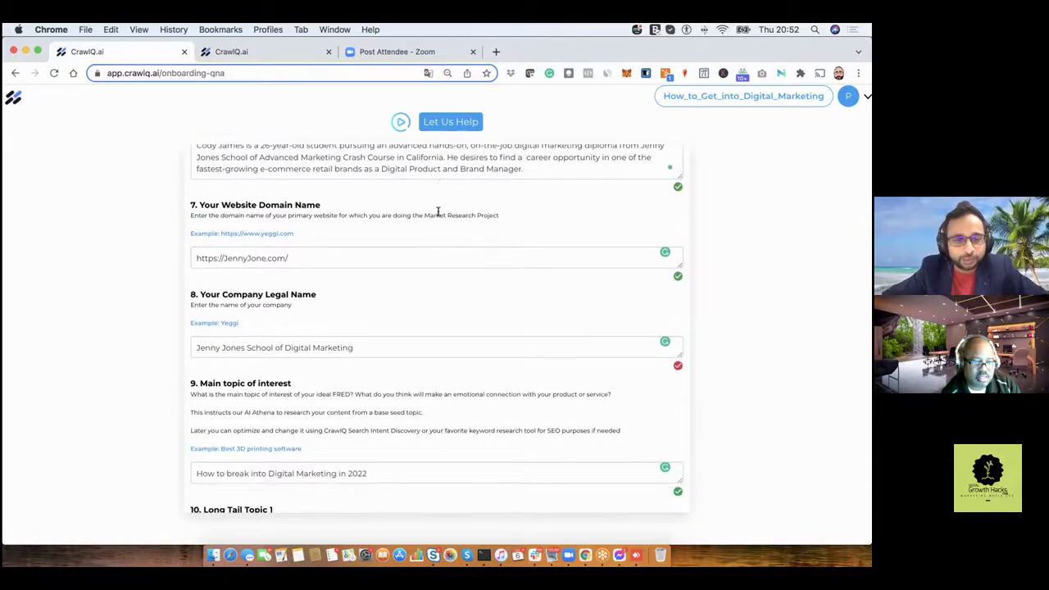
pyautogui.scroll(-1, 437, 212)
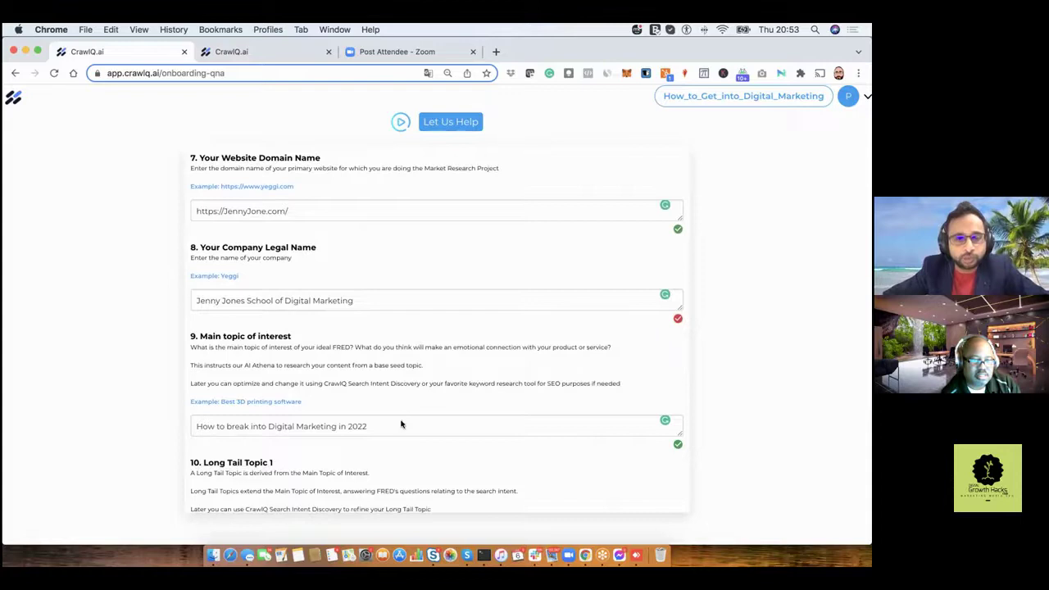
pyautogui.scroll(-1, 402, 422)
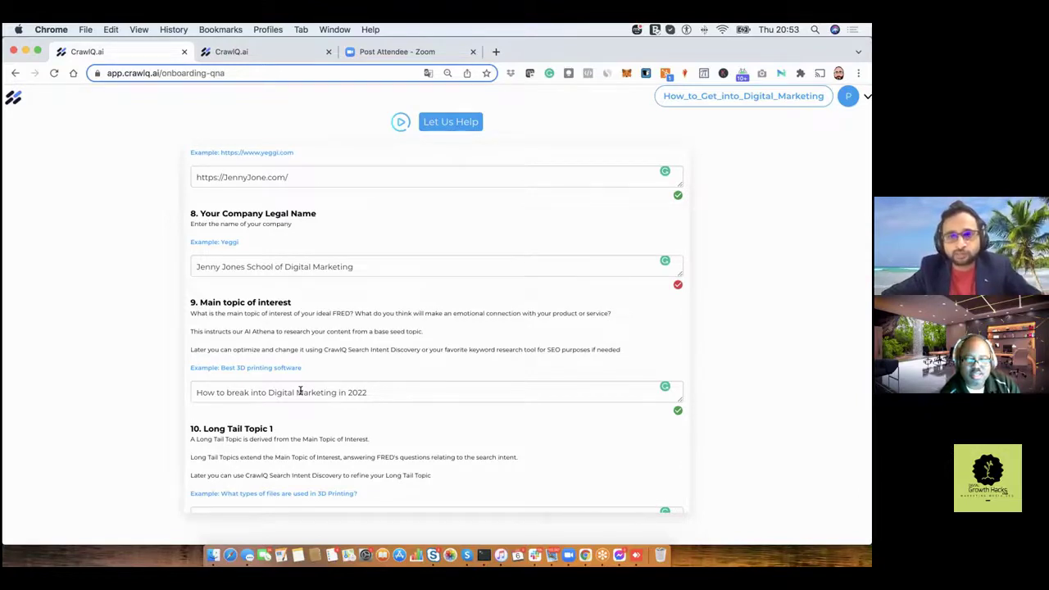
pyautogui.scroll(-2, 300, 391)
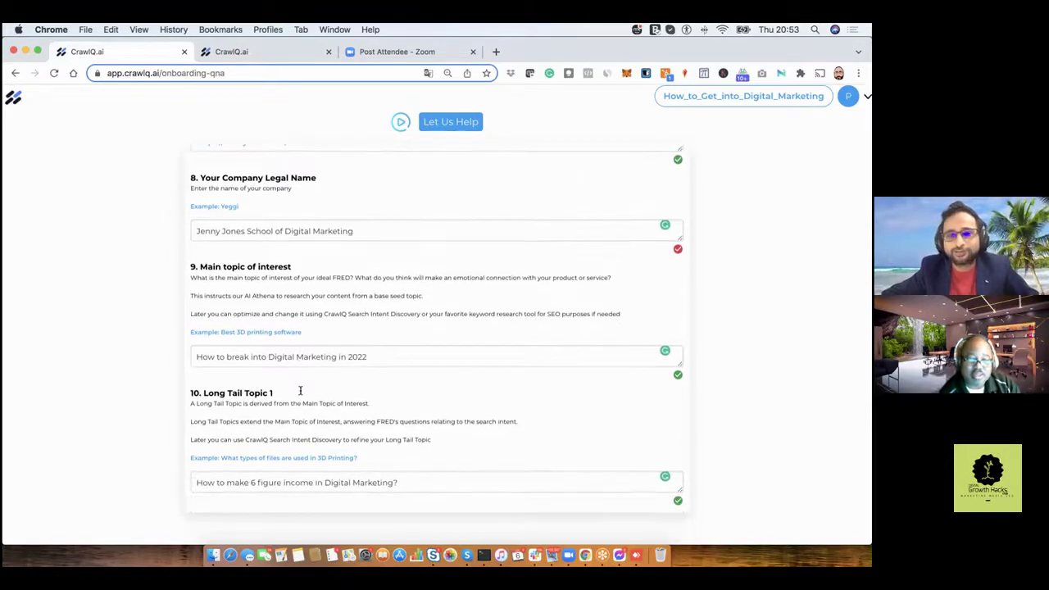
# Scroll past the Long Tail Topic 1 and Single Big Shocking Statement answers to section 12.
pyautogui.scroll(-3, 300, 391)
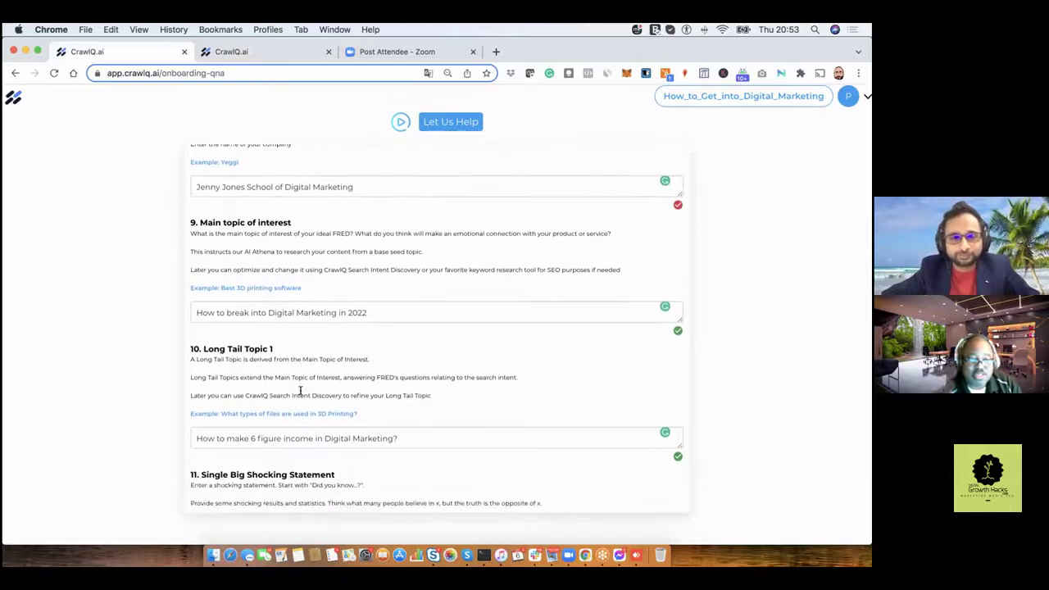
pyautogui.scroll(-2, 300, 391)
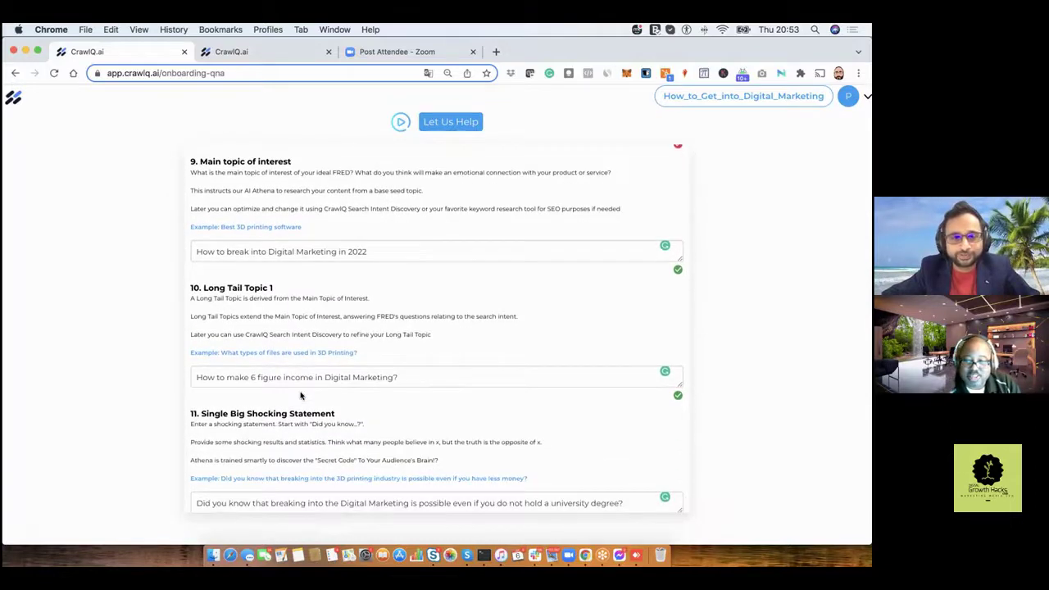
pyautogui.scroll(-3, 300, 391)
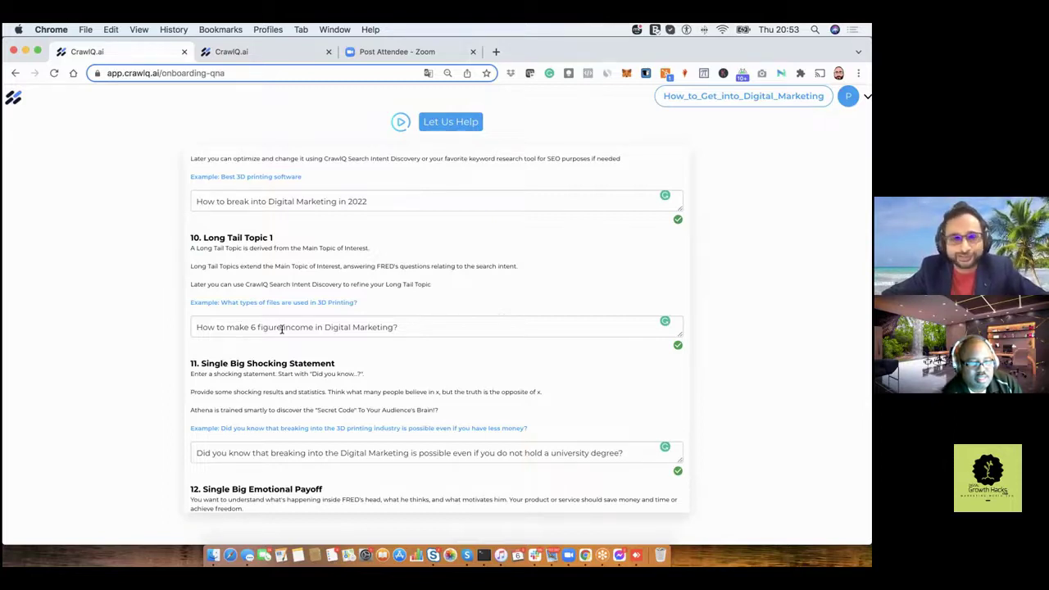
pyautogui.scroll(-1, 282, 329)
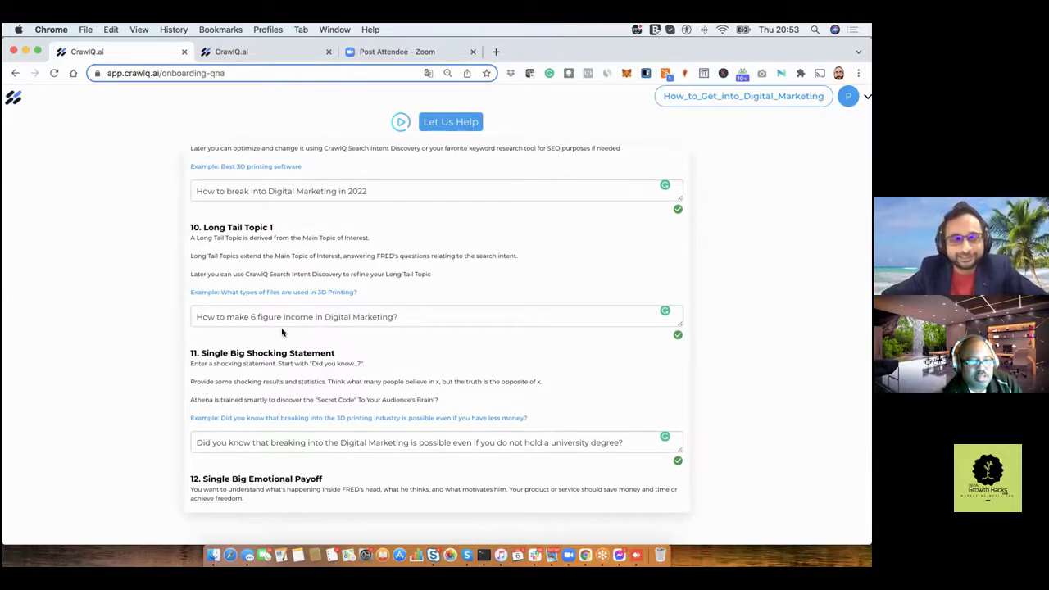
pyautogui.scroll(-1, 282, 332)
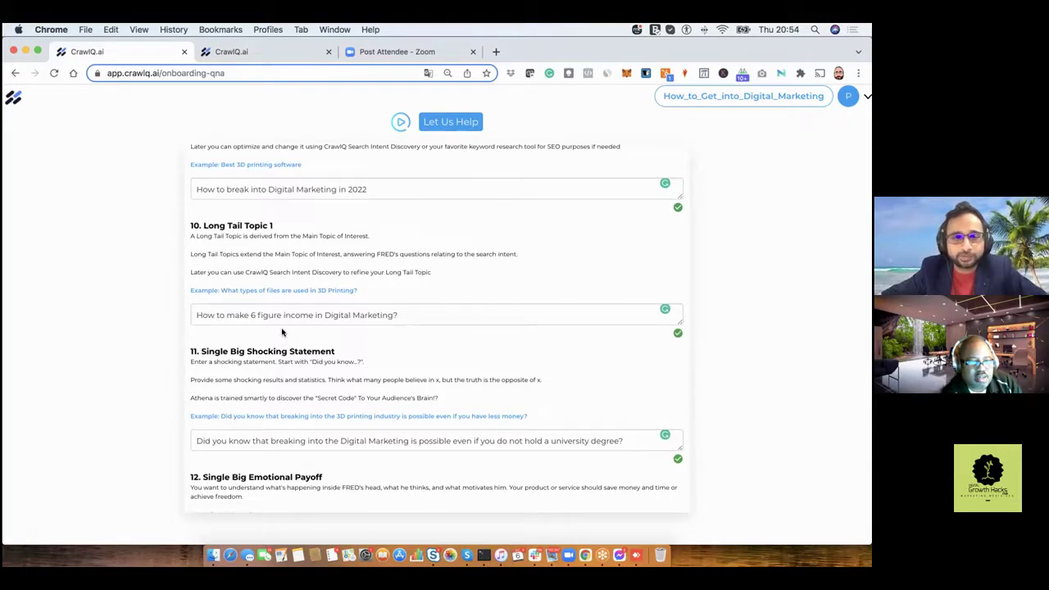
pyautogui.scroll(1, 282, 332)
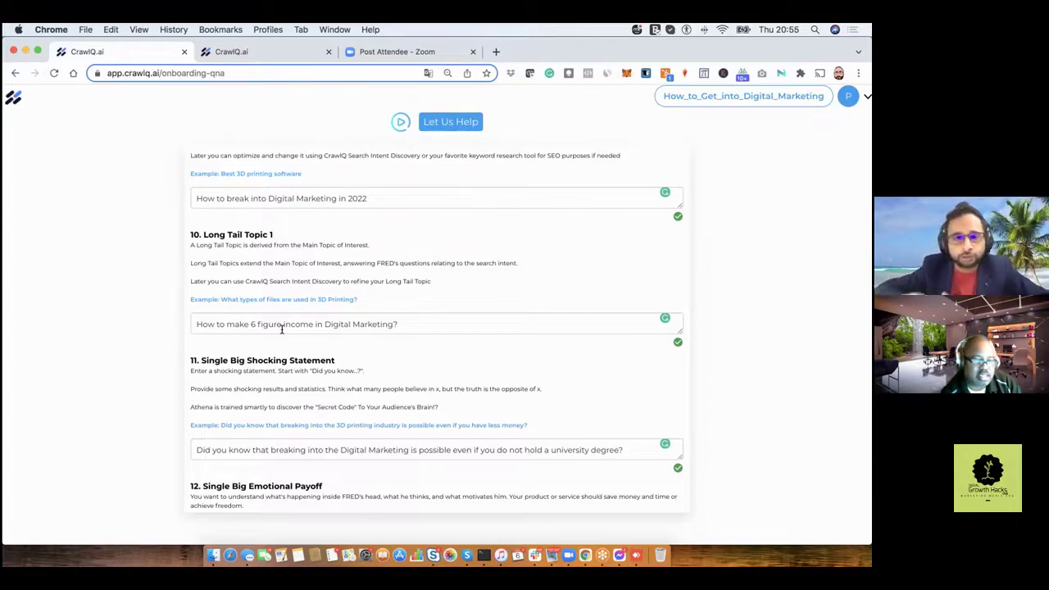
pyautogui.scroll(-1, 282, 330)
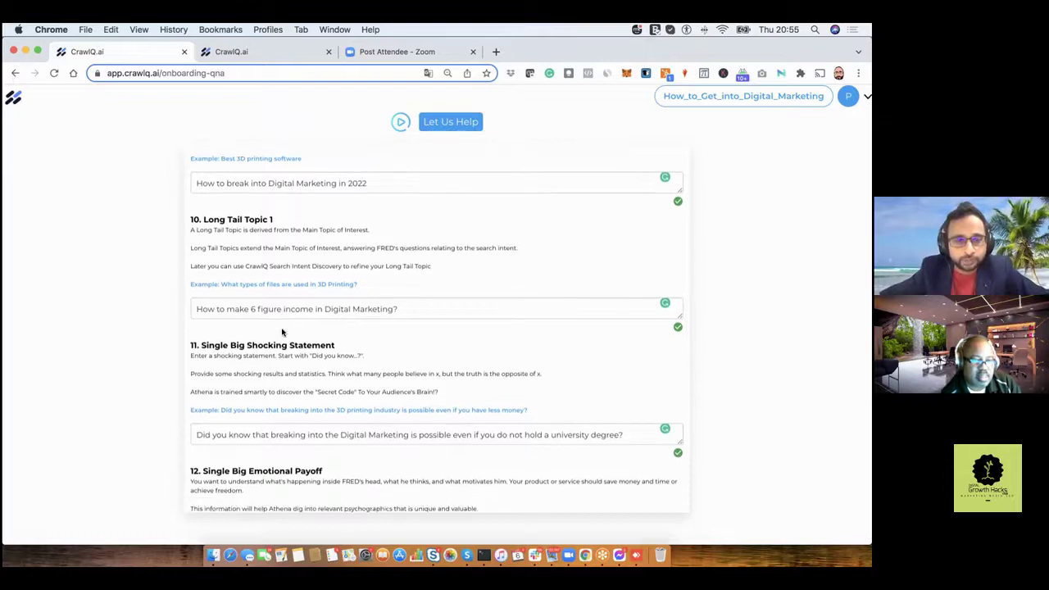
pyautogui.scroll(-2, 282, 330)
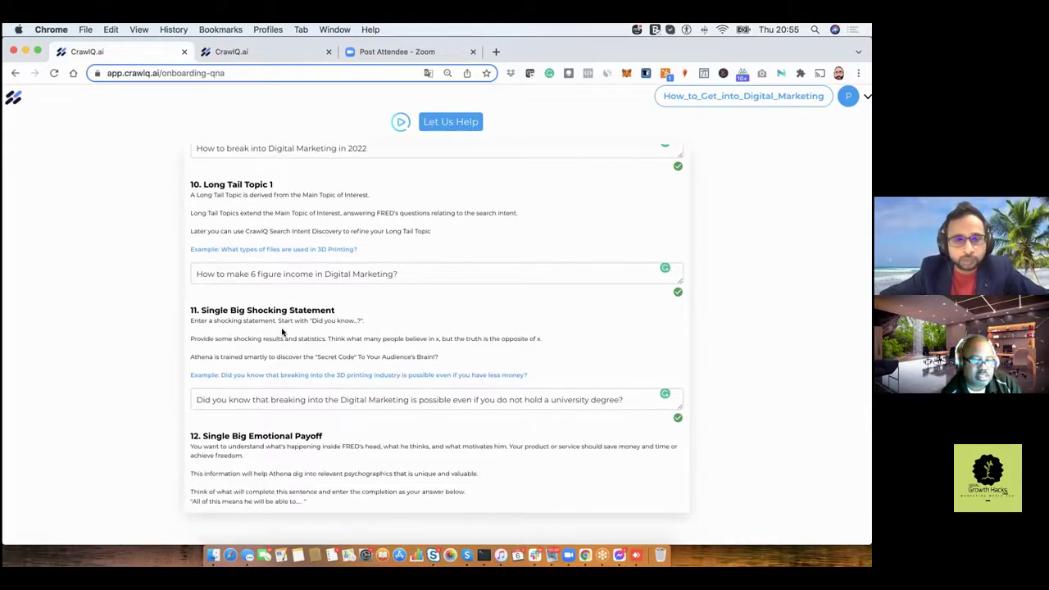
pyautogui.scroll(-1, 282, 331)
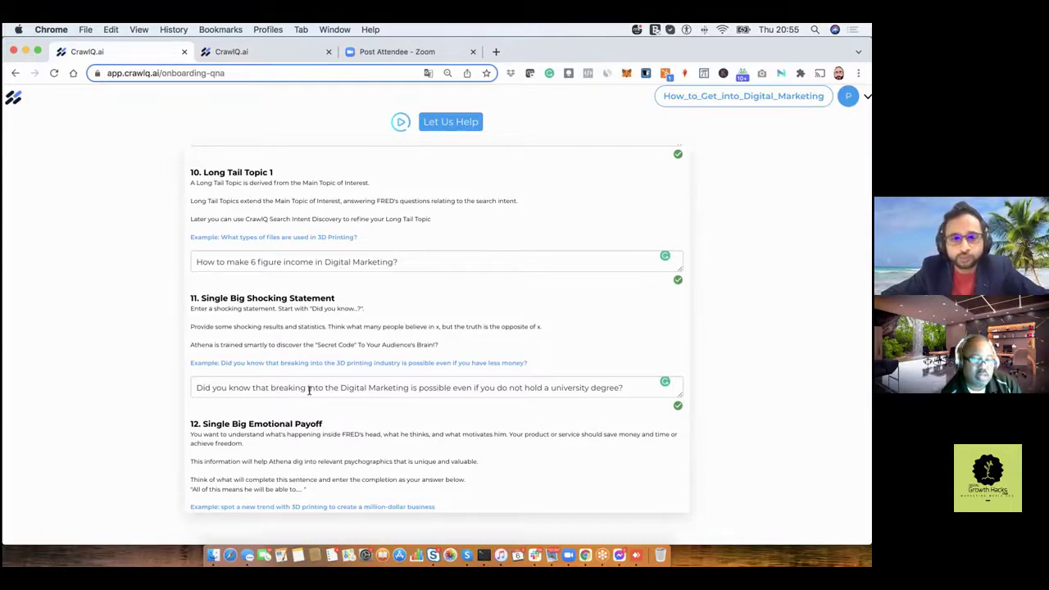
pyautogui.scroll(-2, 309, 394)
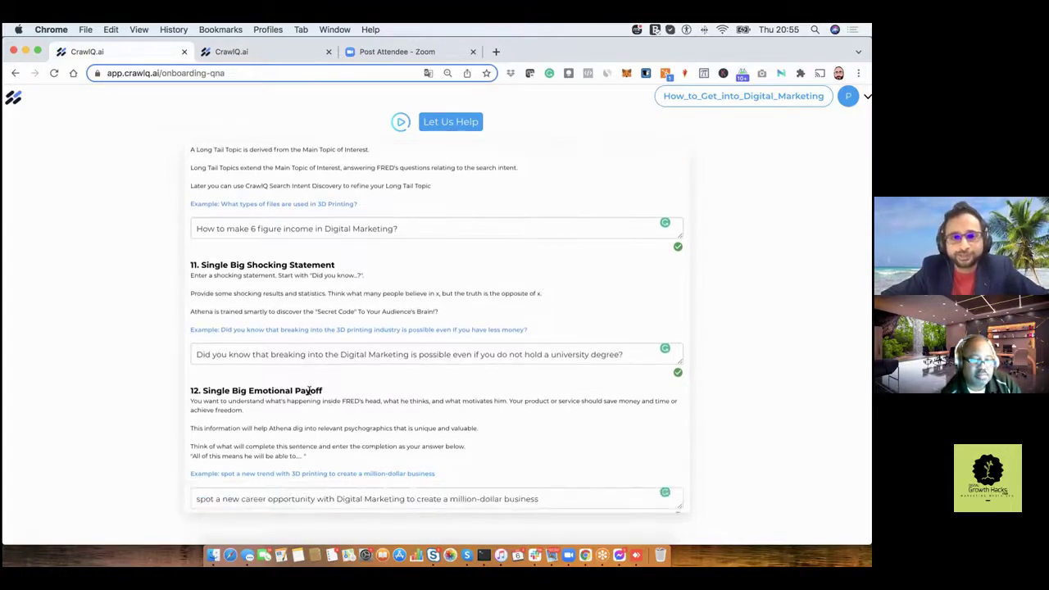
pyautogui.scroll(-1, 309, 395)
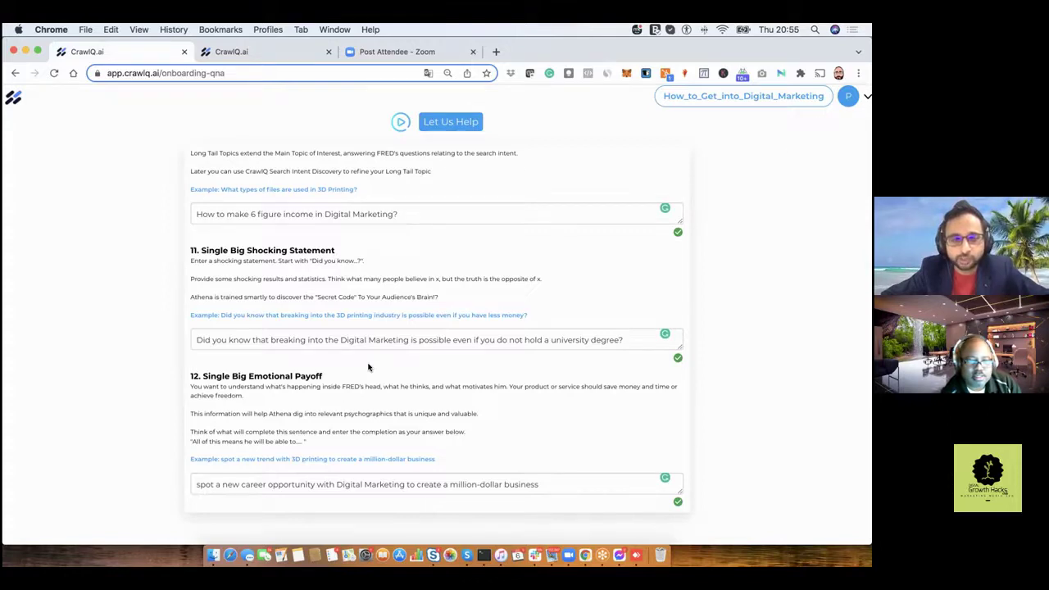
pyautogui.scroll(-1, 368, 368)
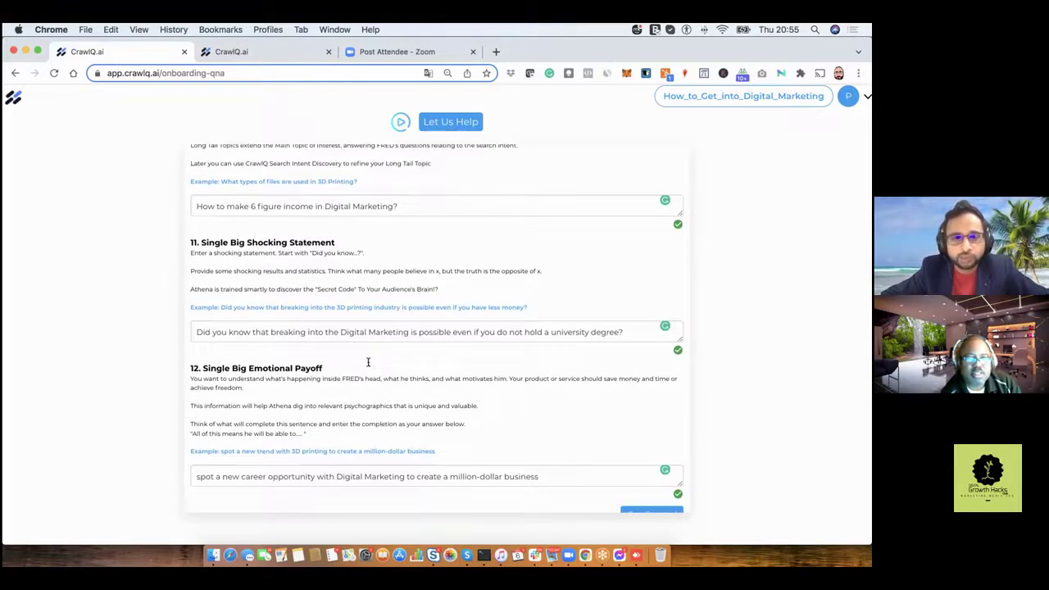
pyautogui.scroll(-2, 368, 367)
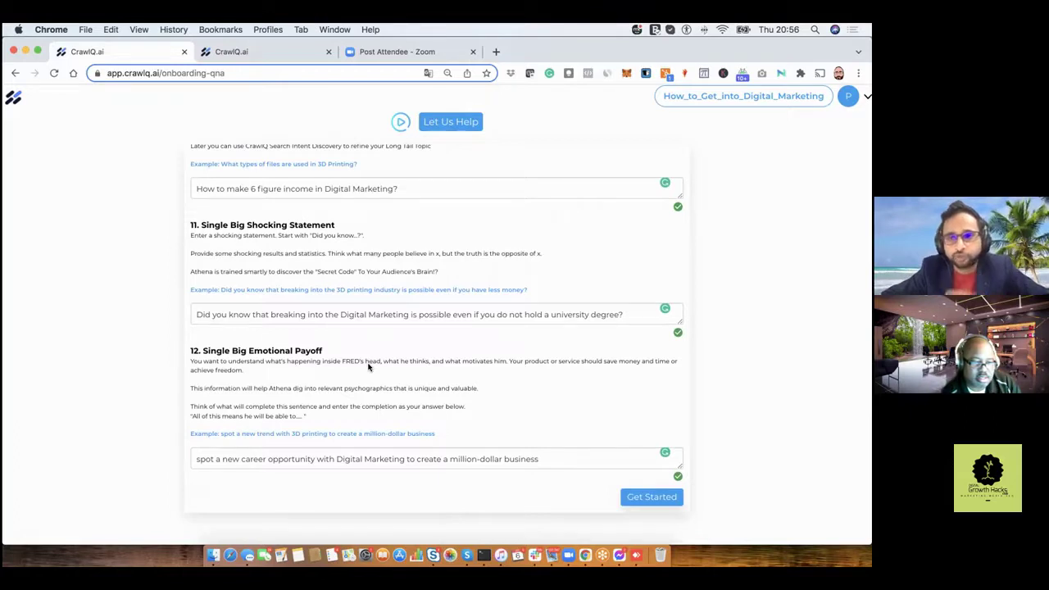
pyautogui.scroll(1, 606, 371)
pyautogui.scroll(2, 606, 371)
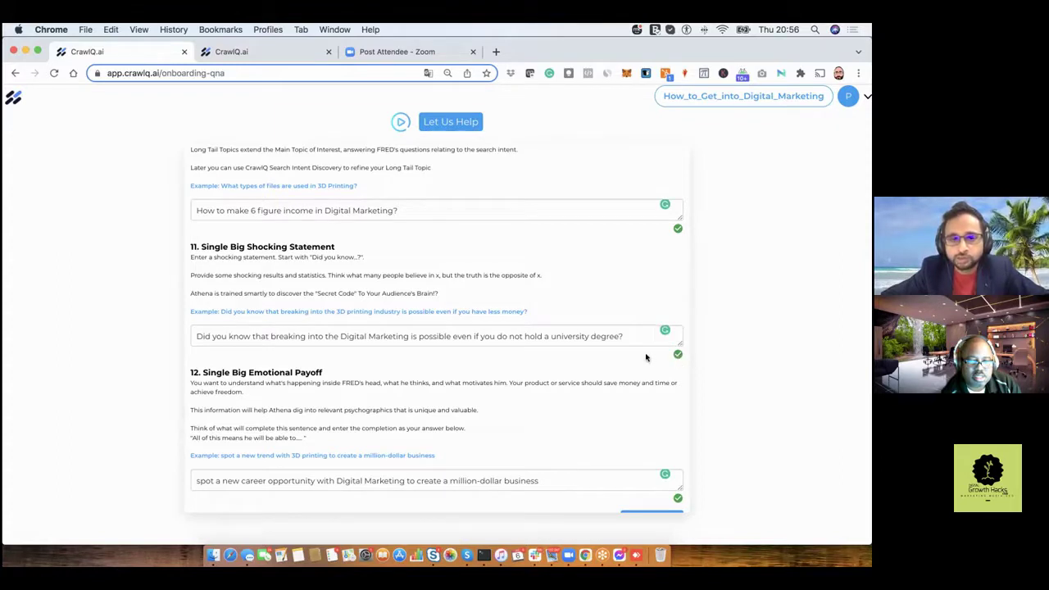
pyautogui.scroll(1, 646, 357)
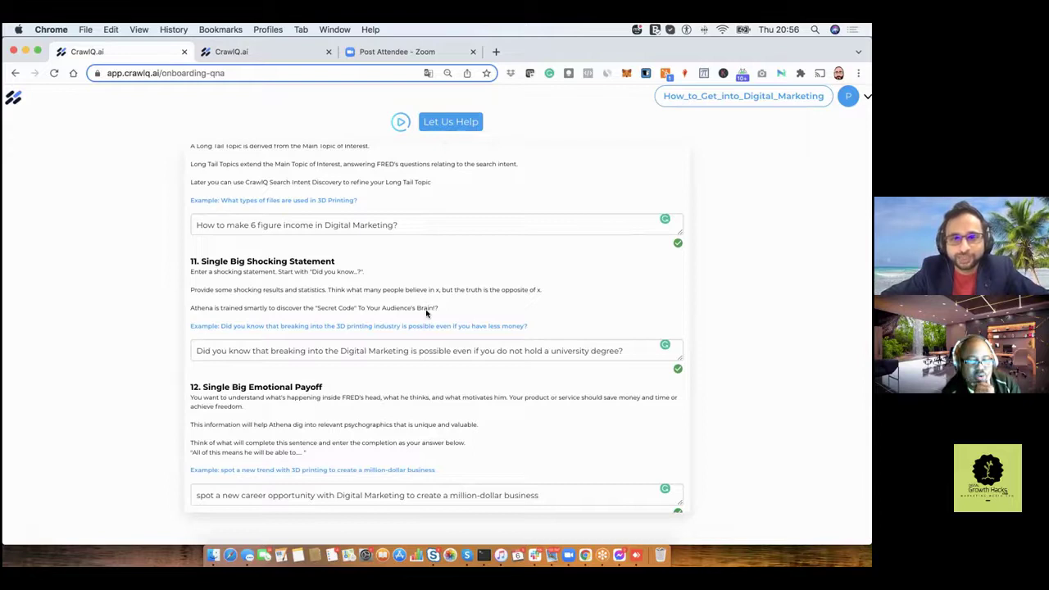
pyautogui.scroll(-2, 427, 312)
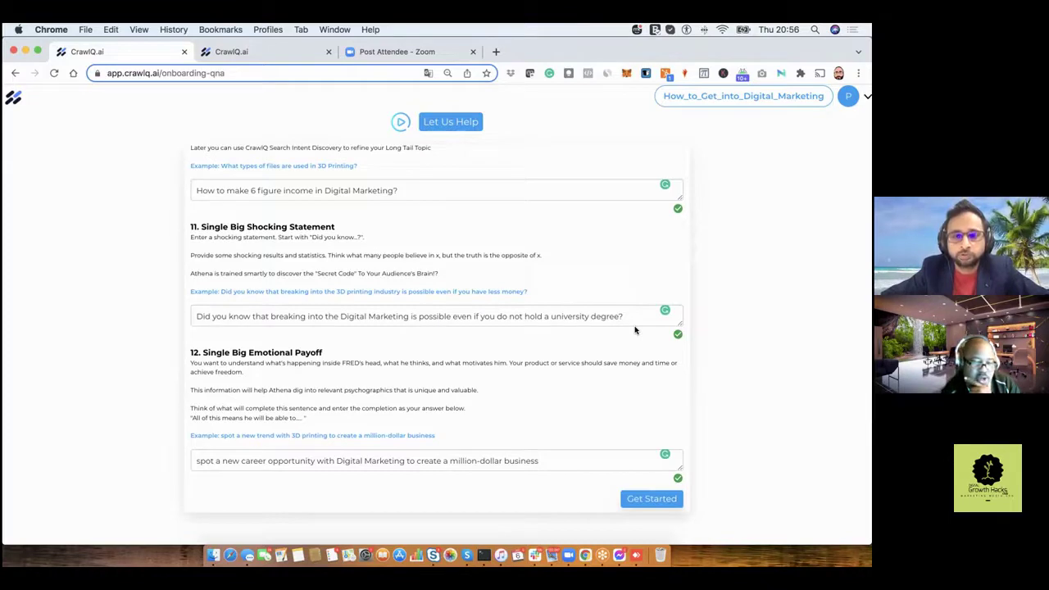
pyautogui.moveTo(673, 333)
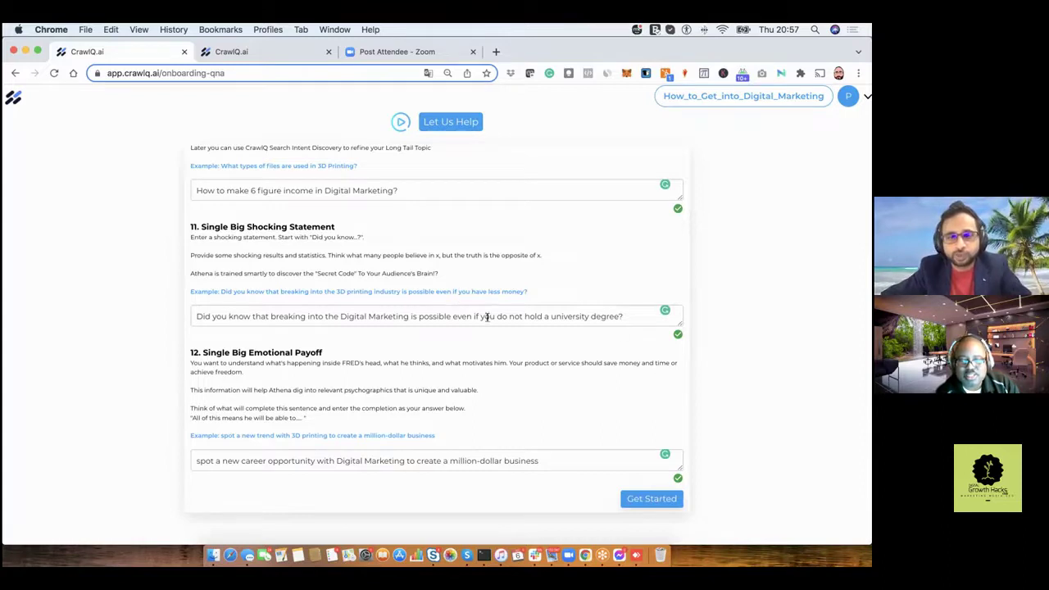
# Continue past the 'Sit back and Relax' screen to the Market Research page.
pyautogui.scroll(-1, 598, 390)
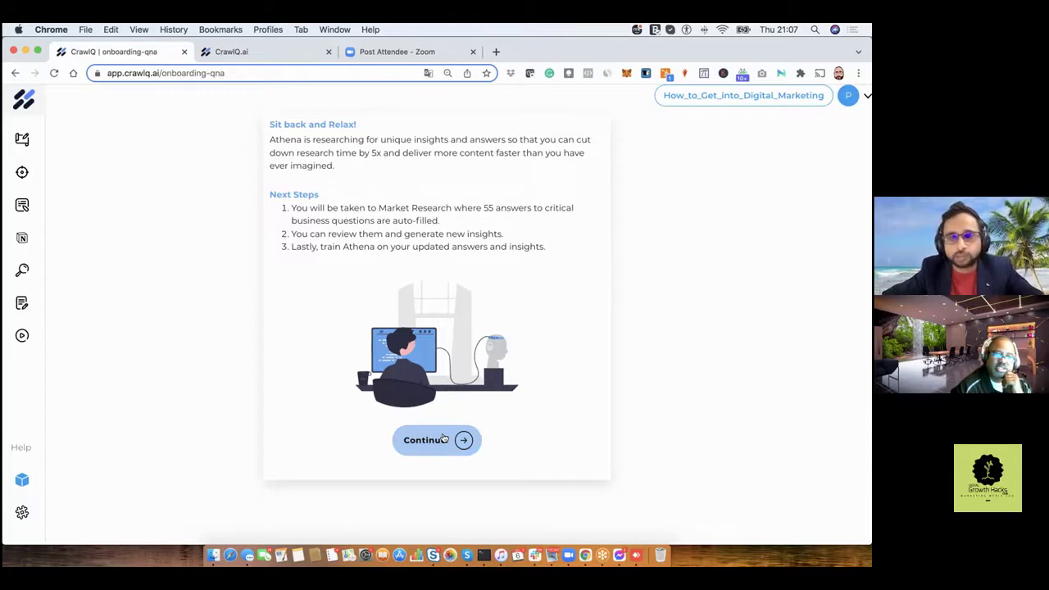
pyautogui.click(443, 438)
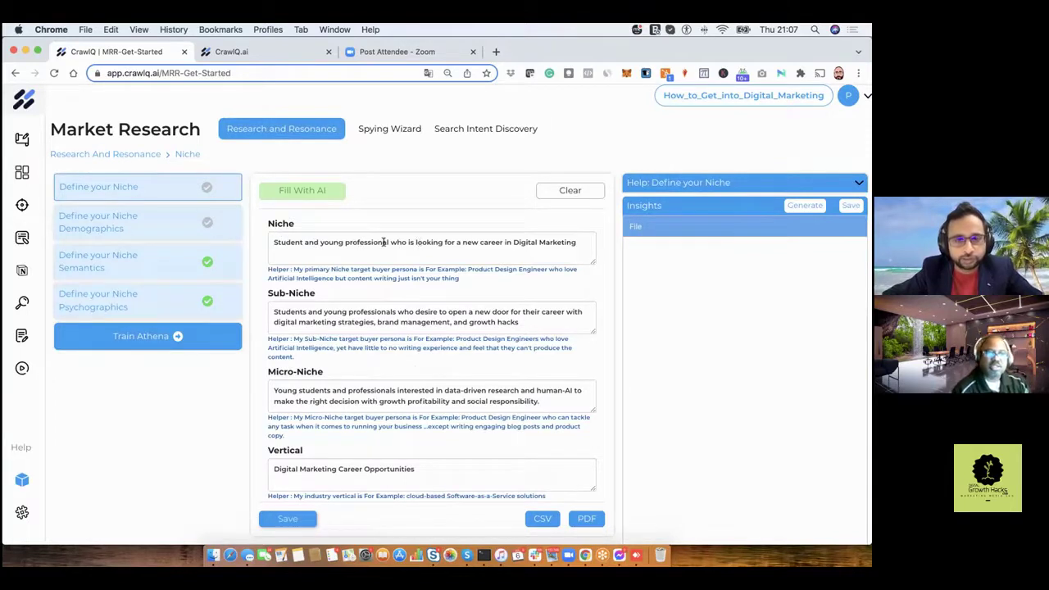
# Enlarge the Ideal Prospect Overview box to show its full text, then open Niche Demographics.
pyautogui.scroll(-2, 346, 297)
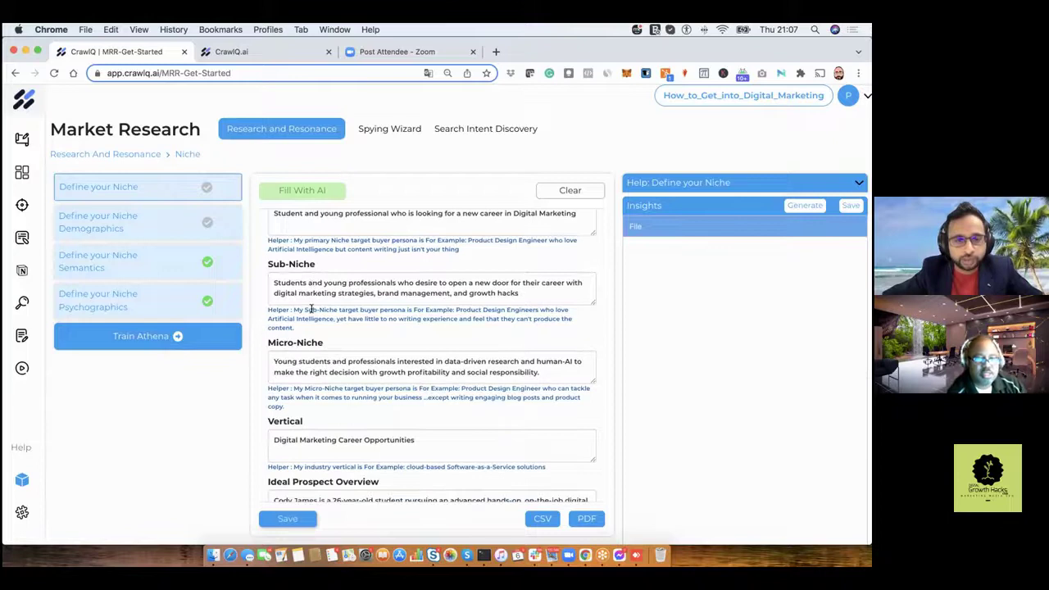
pyautogui.scroll(-1, 426, 371)
pyautogui.moveTo(595, 427); pyautogui.dragTo(596, 443)
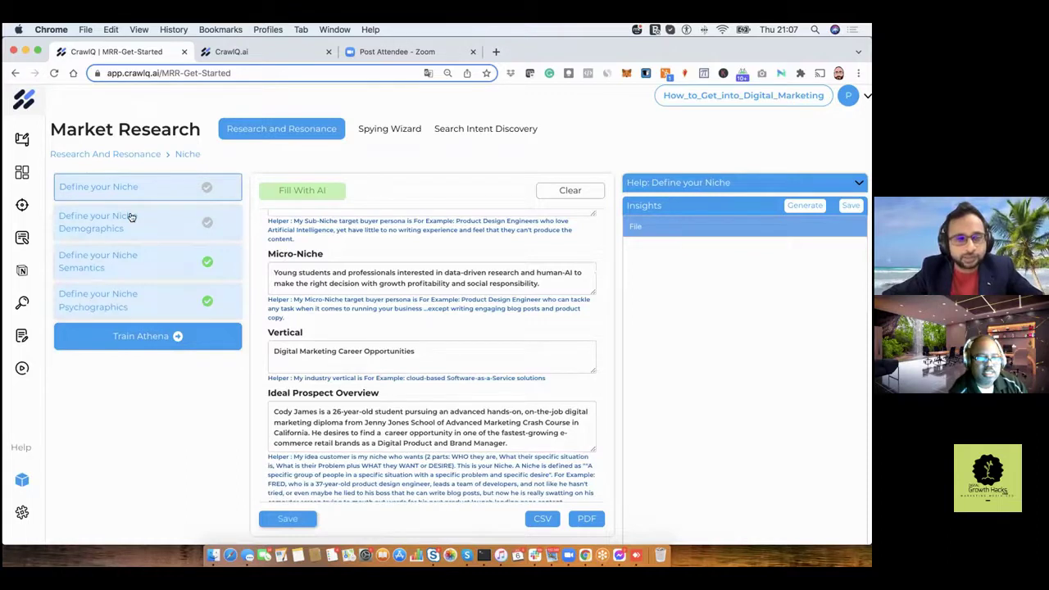
pyautogui.click(131, 217)
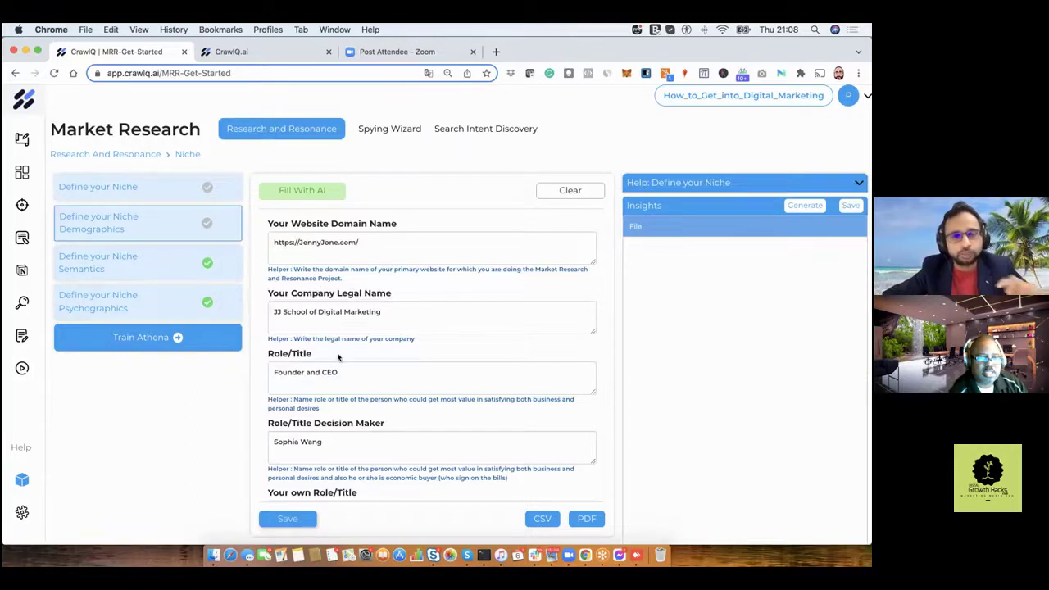
# Correct the Age answer from 3.2 years to 32 years.
pyautogui.scroll(-2, 338, 359)
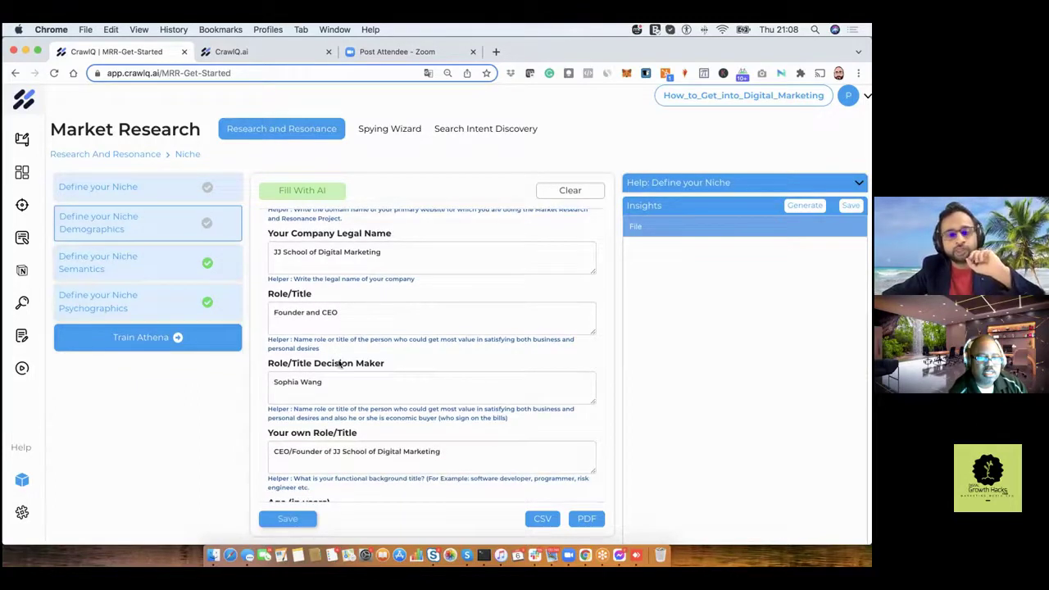
pyautogui.scroll(-1, 339, 364)
pyautogui.scroll(-5, 339, 359)
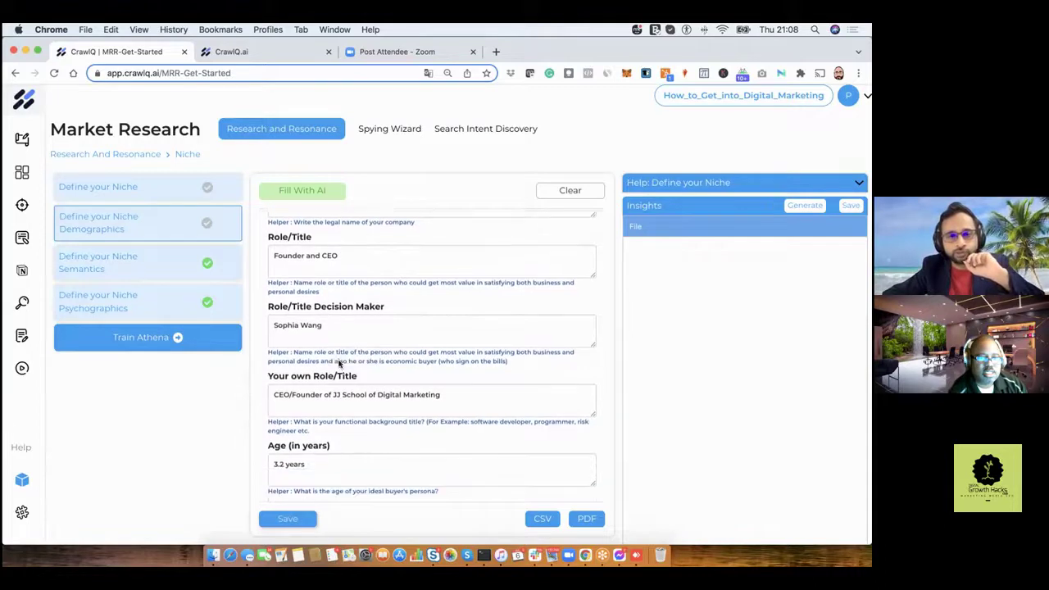
pyautogui.scroll(-3, 338, 359)
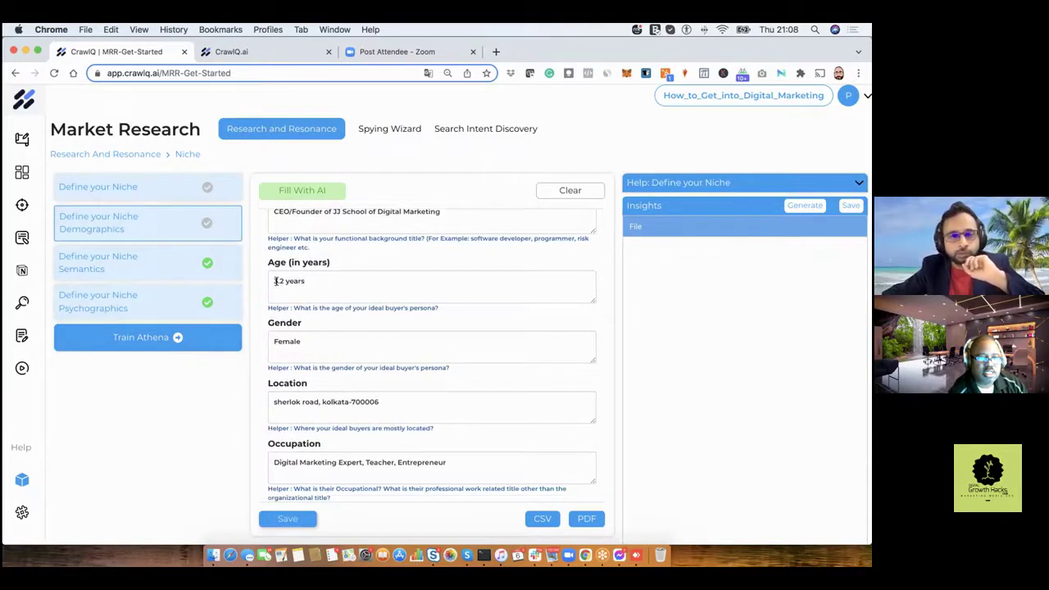
pyautogui.click(276, 280)
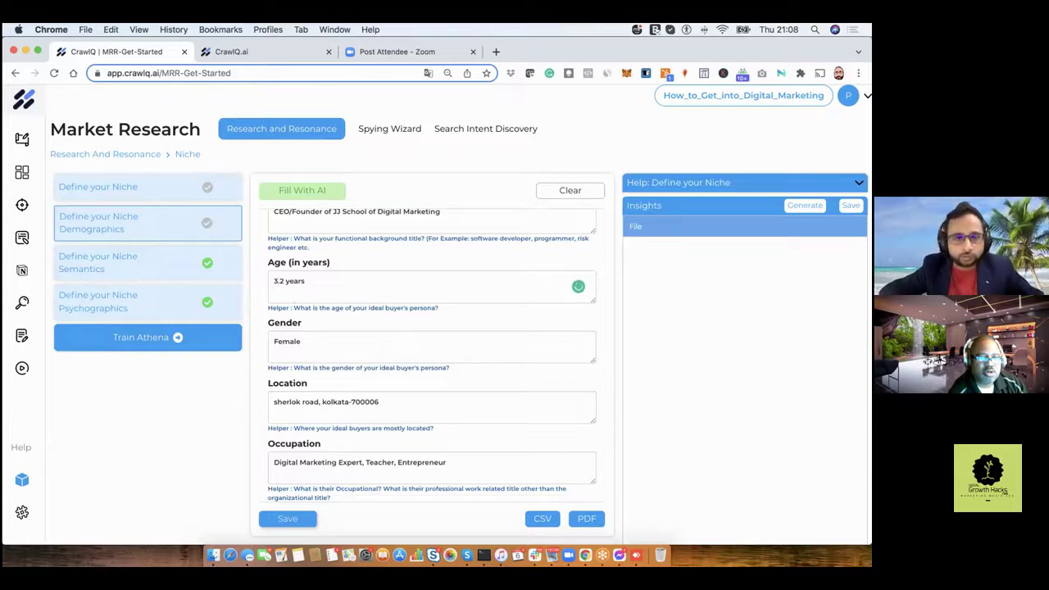
pyautogui.press('BackSpace')
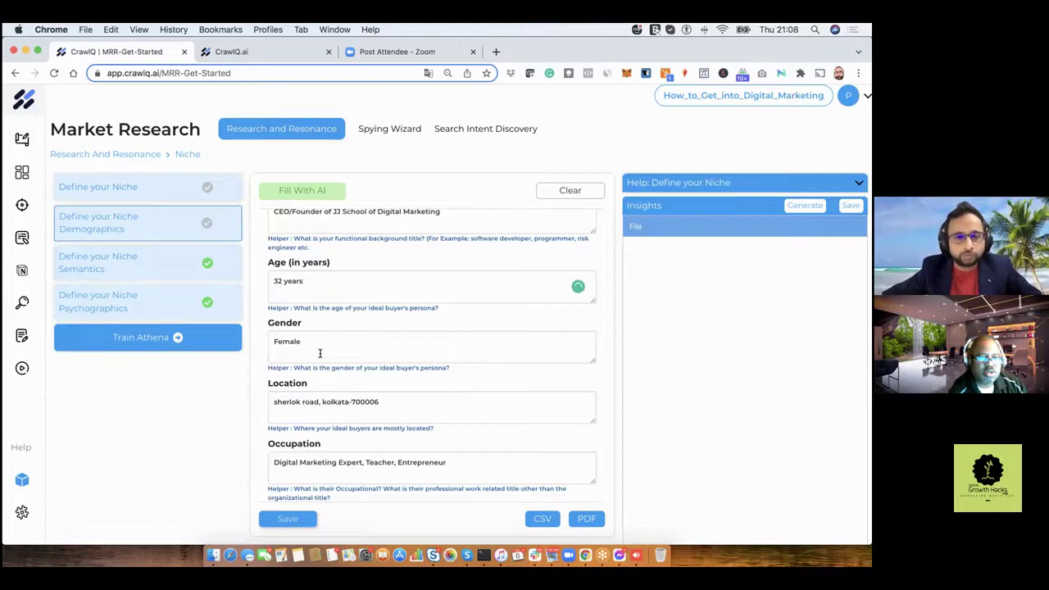
# Replace the Location answer with 'California' and review the remaining demographics answers.
pyautogui.scroll(-1, 319, 354)
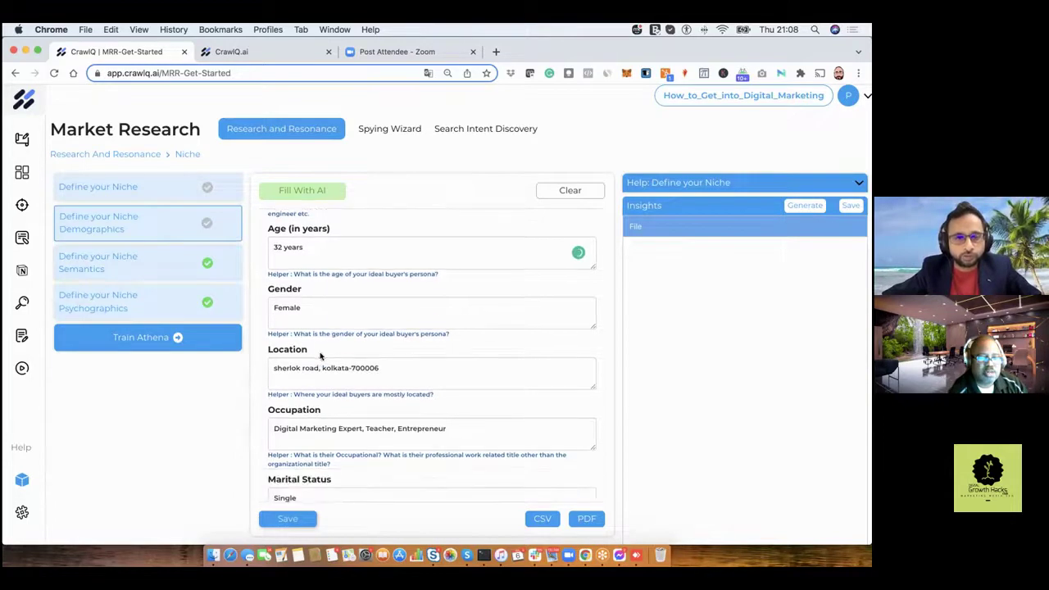
pyautogui.scroll(-1, 320, 354)
pyautogui.scroll(-1, 283, 320)
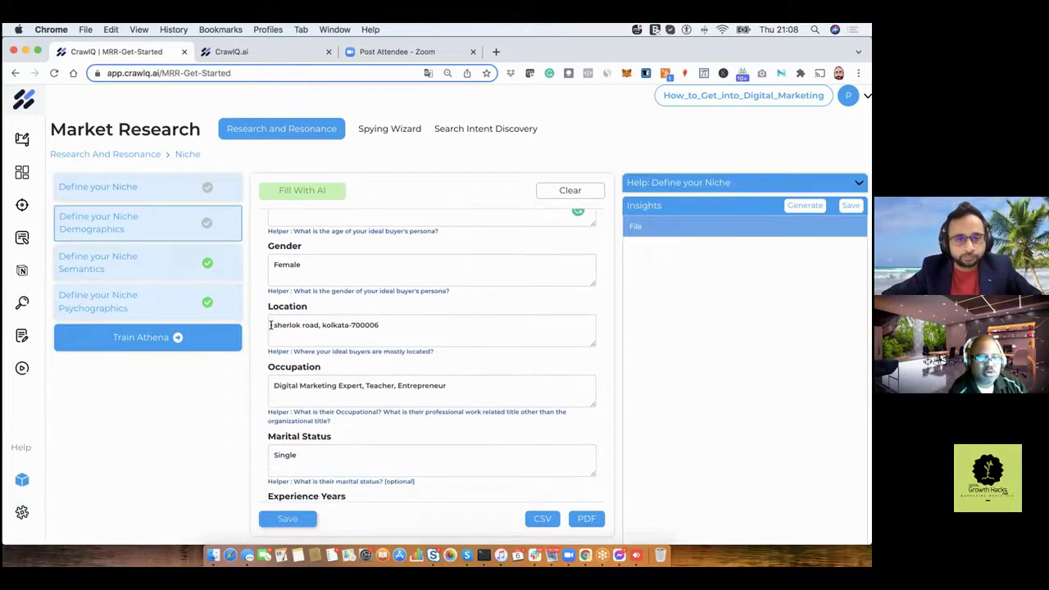
pyautogui.tripleClick(455, 328)
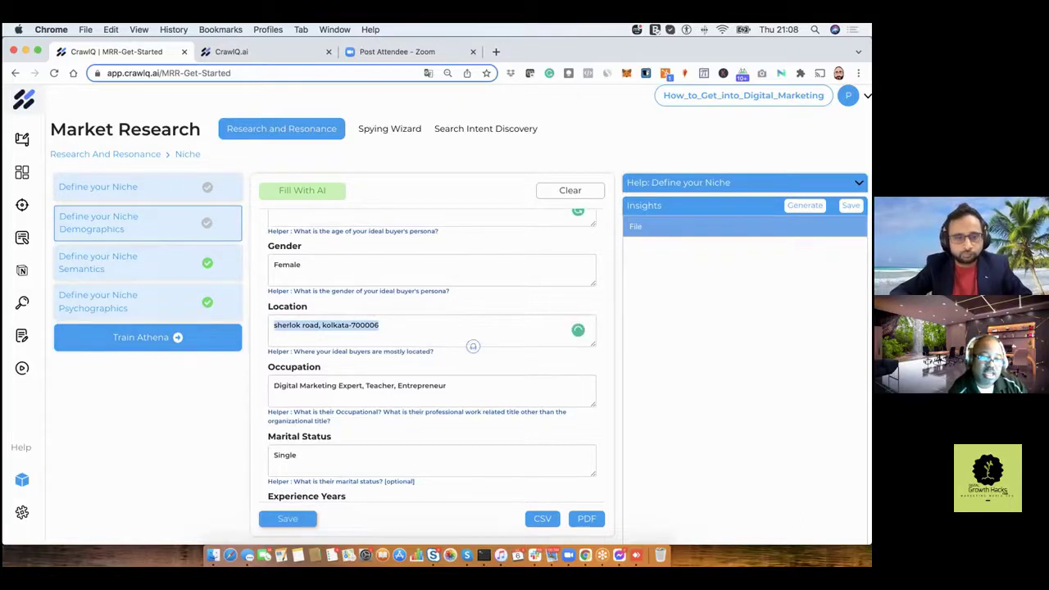
pyautogui.write('Cali')
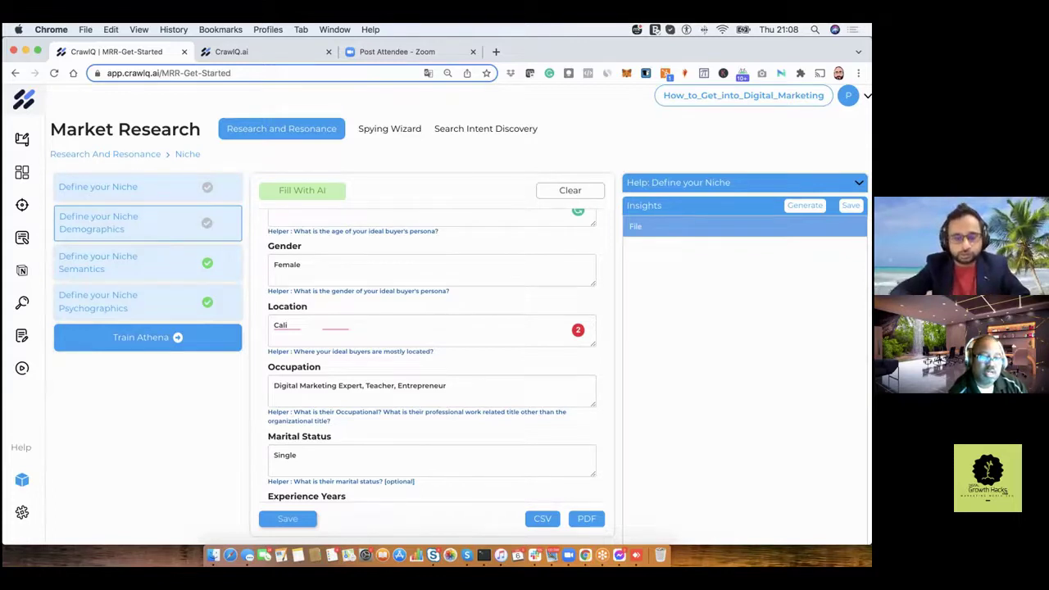
pyautogui.write('fornia')
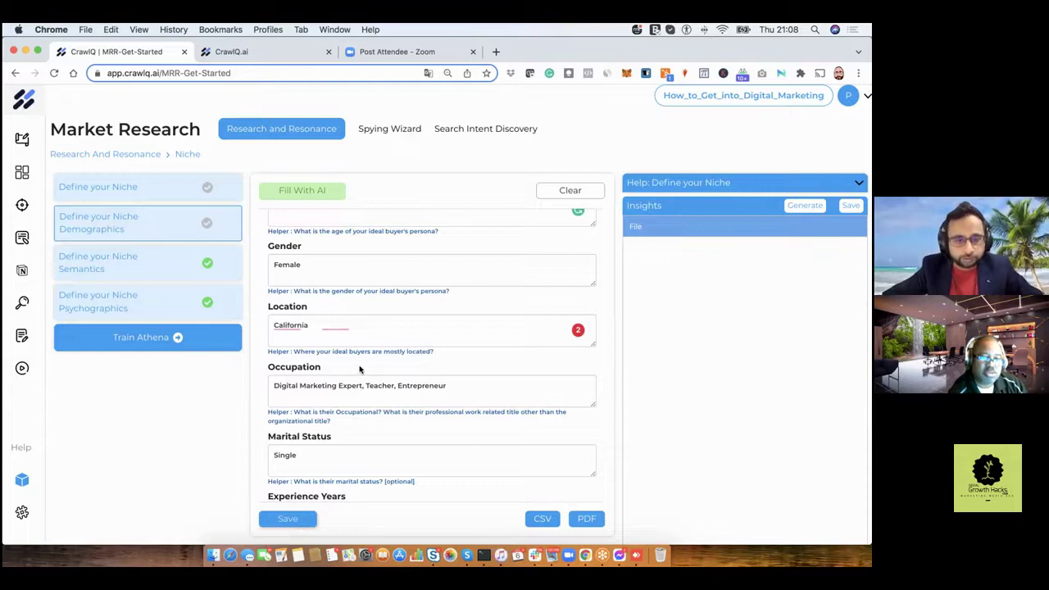
pyautogui.scroll(-2, 359, 370)
pyautogui.scroll(-1, 359, 370)
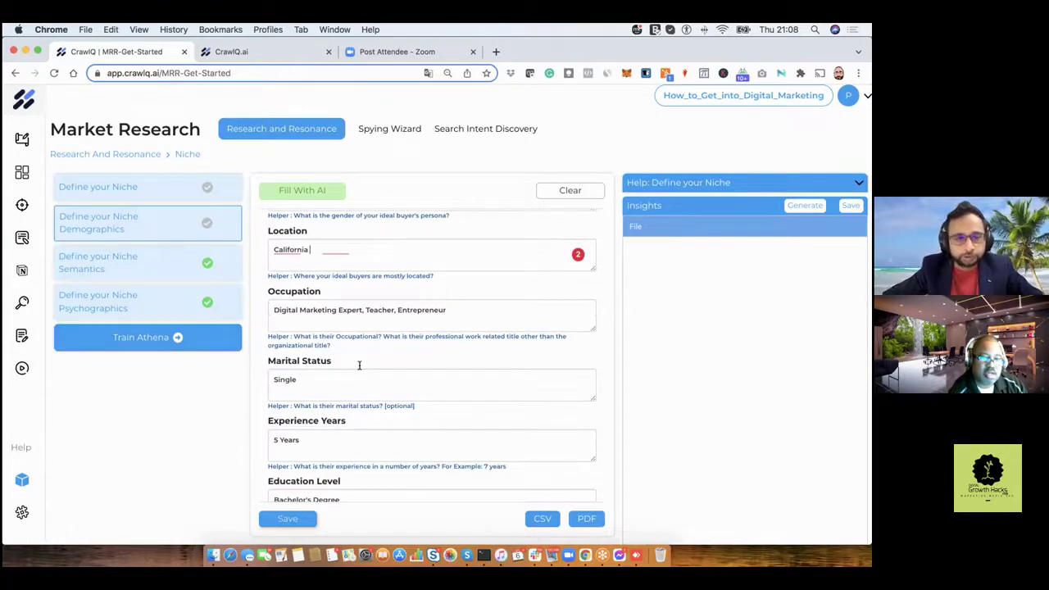
pyautogui.scroll(-2, 360, 370)
pyautogui.scroll(-3, 359, 369)
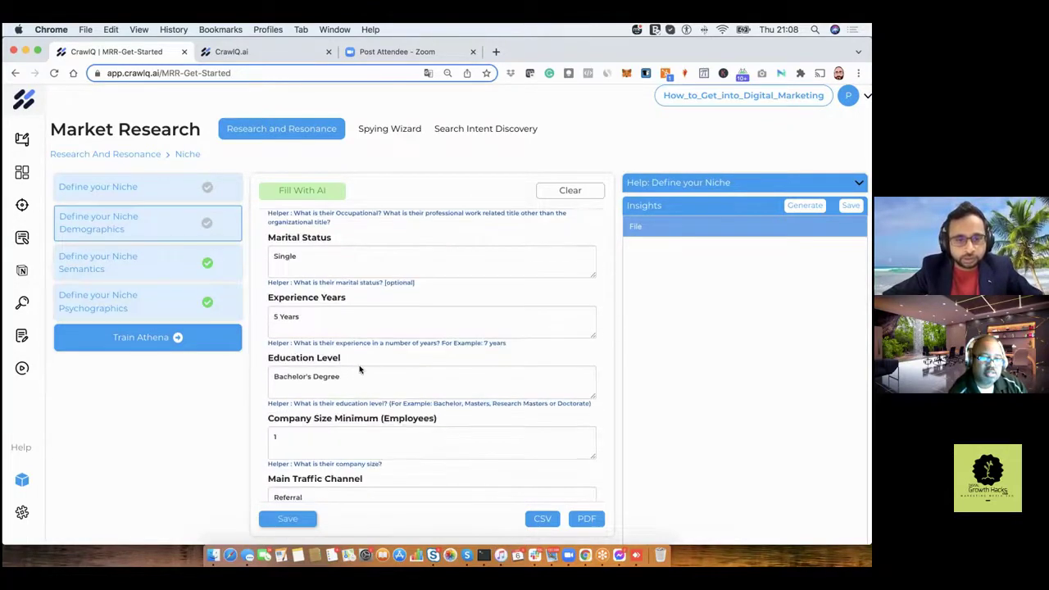
pyautogui.scroll(-1, 360, 370)
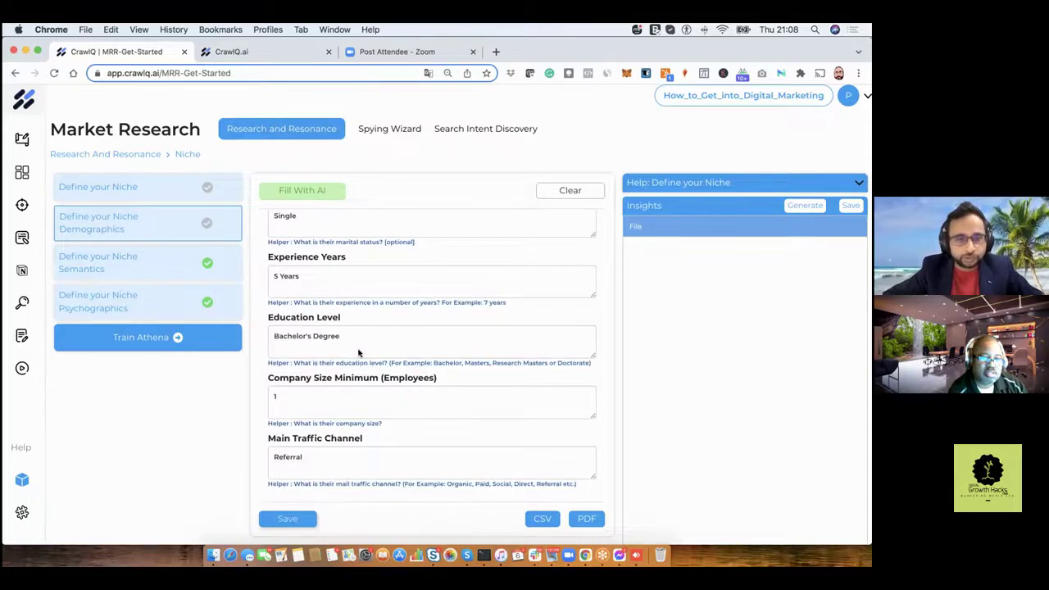
# Save the corrected demographics, revisit Define your Niche, then return to Niche Demographics.
pyautogui.click(282, 520)
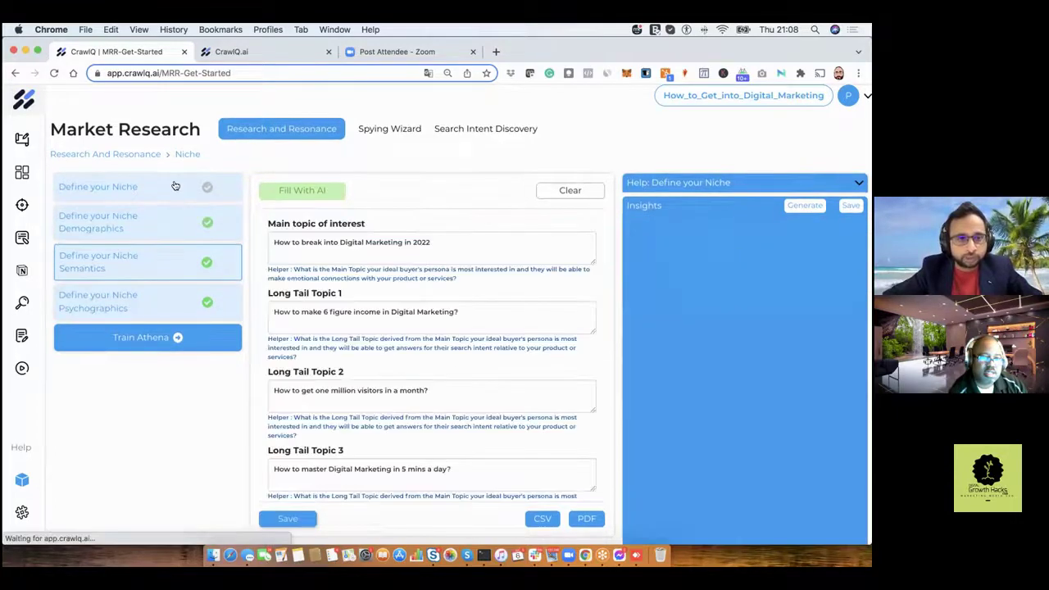
pyautogui.click(174, 187)
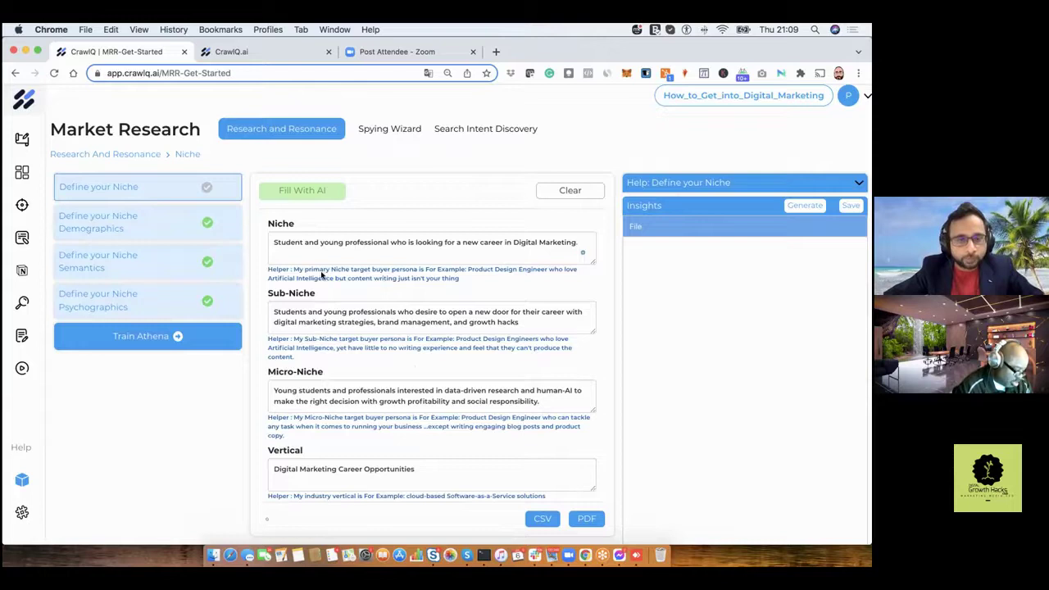
pyautogui.click(207, 233)
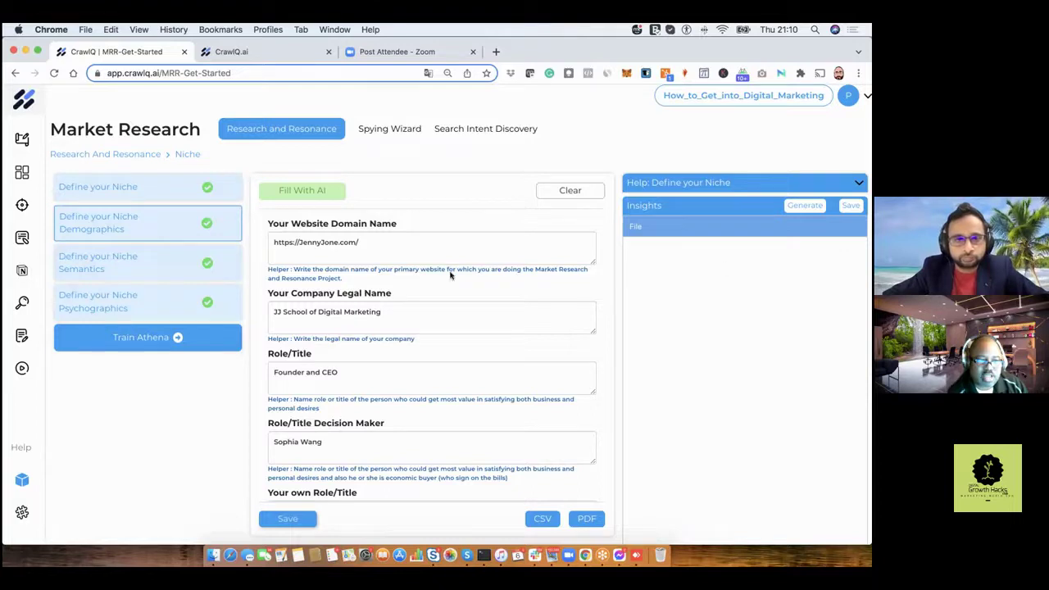
# Review the Niche Semantics main topic and five Long Tail Topics, ending with 'How to spot a scam in Digital Marketing?'.
pyautogui.click(136, 263)
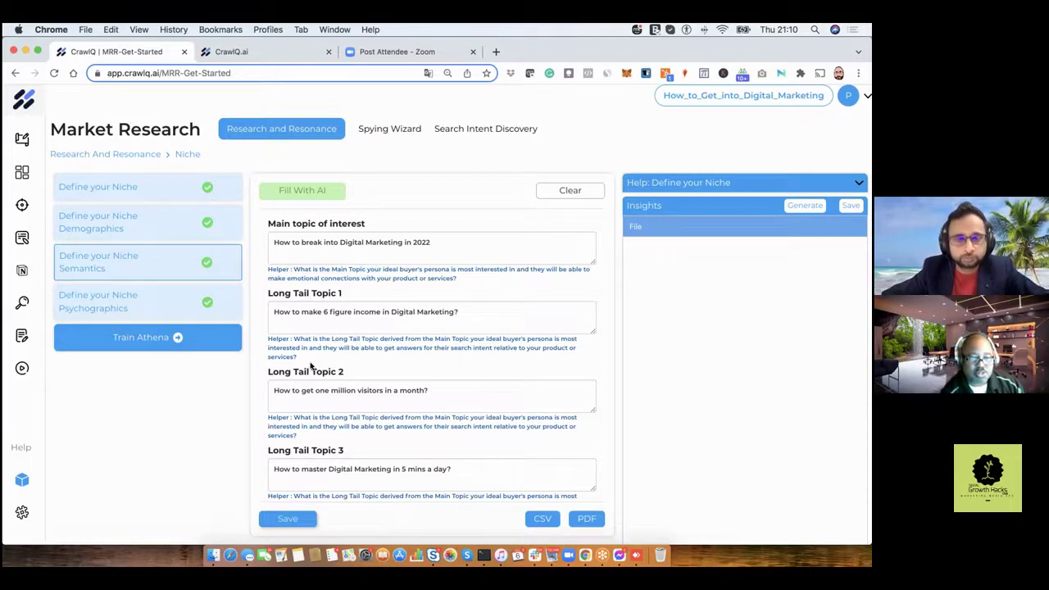
pyautogui.scroll(-1, 310, 365)
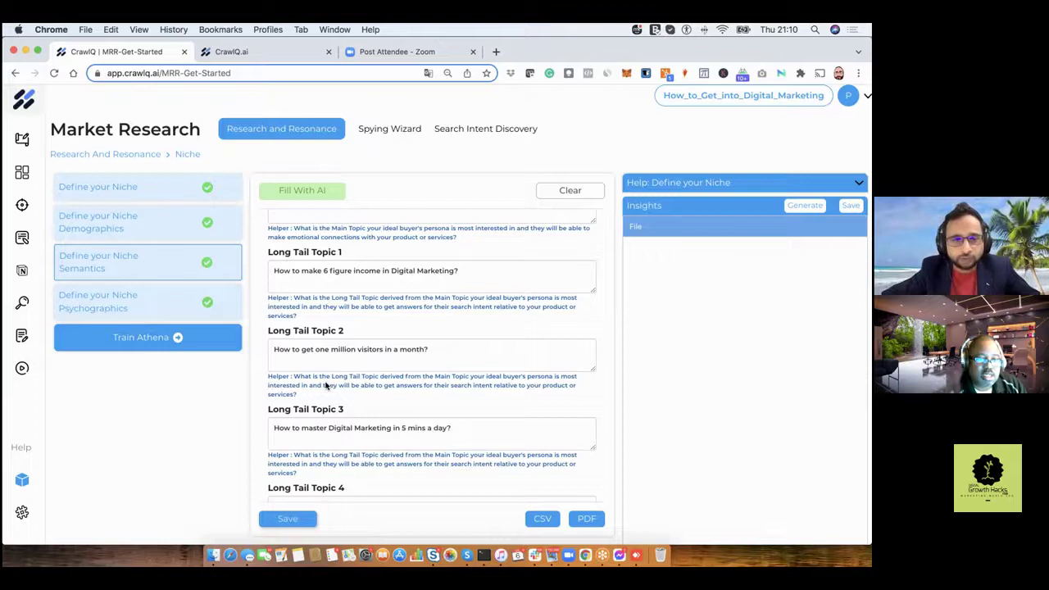
pyautogui.scroll(-2, 327, 386)
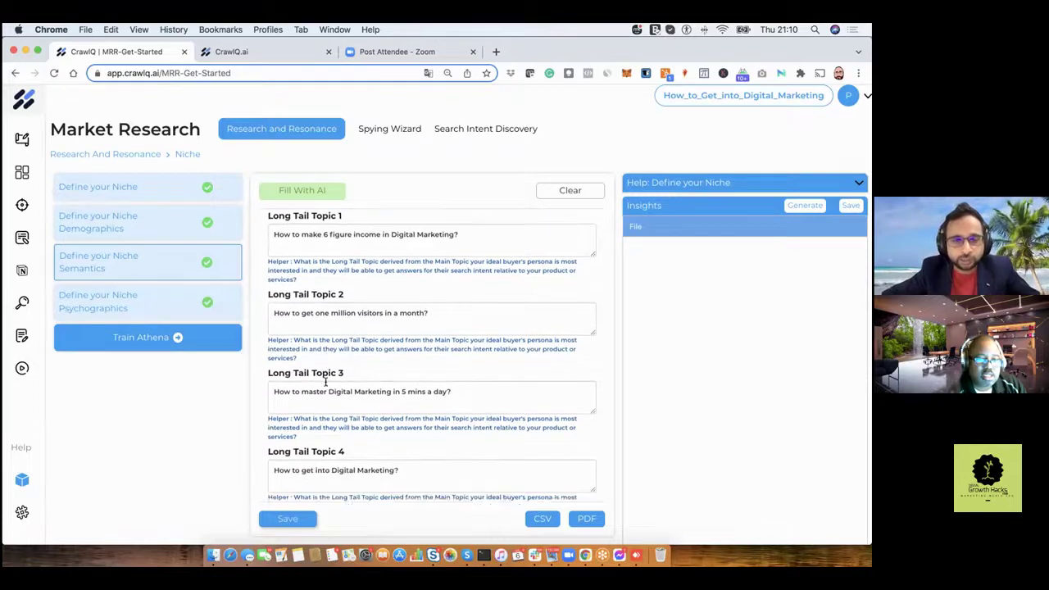
pyautogui.scroll(-1, 326, 382)
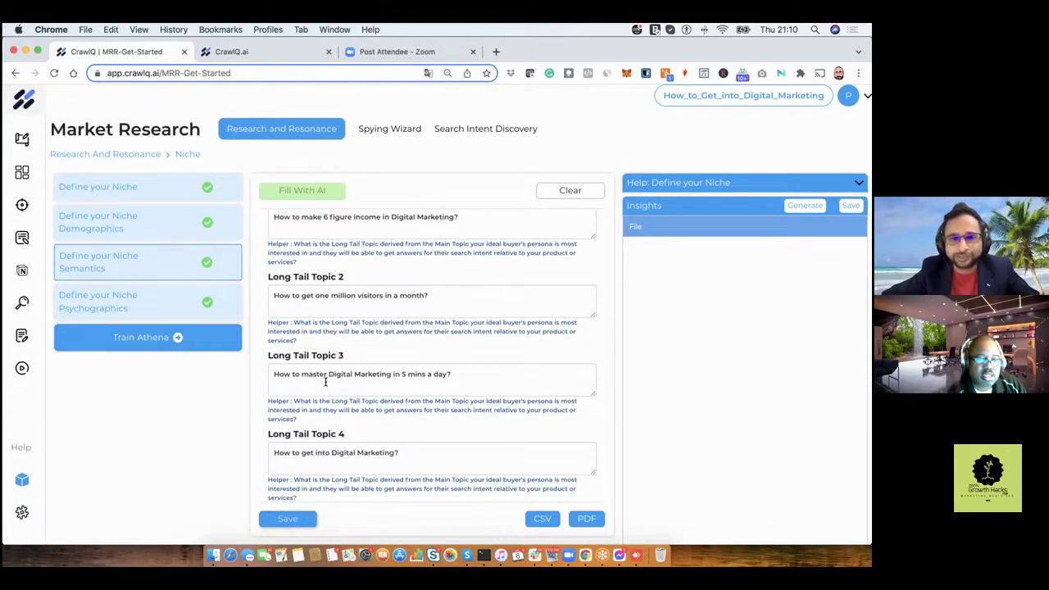
pyautogui.scroll(-3, 325, 382)
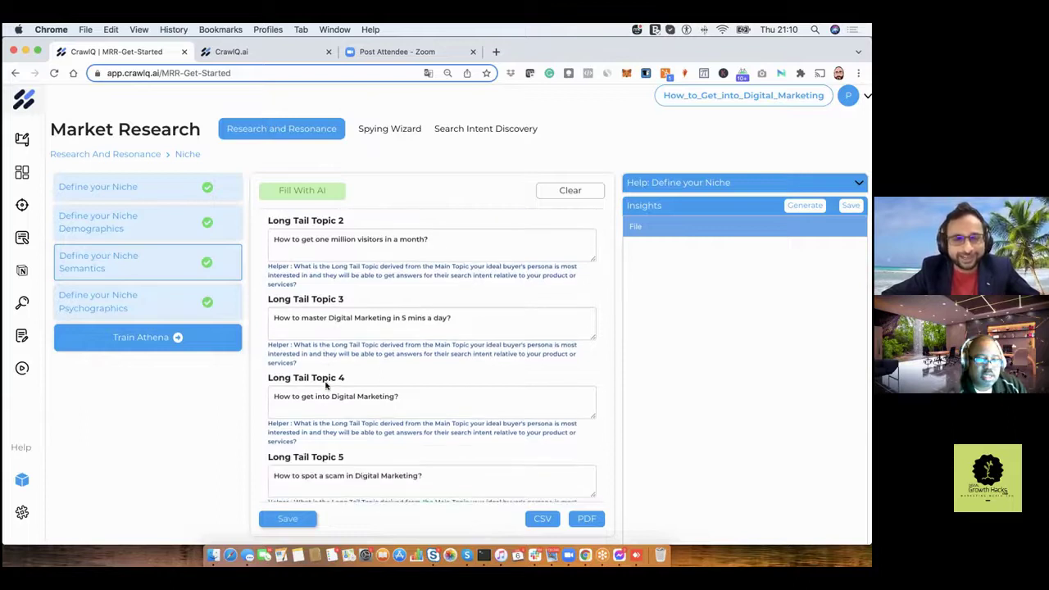
pyautogui.scroll(-3, 359, 396)
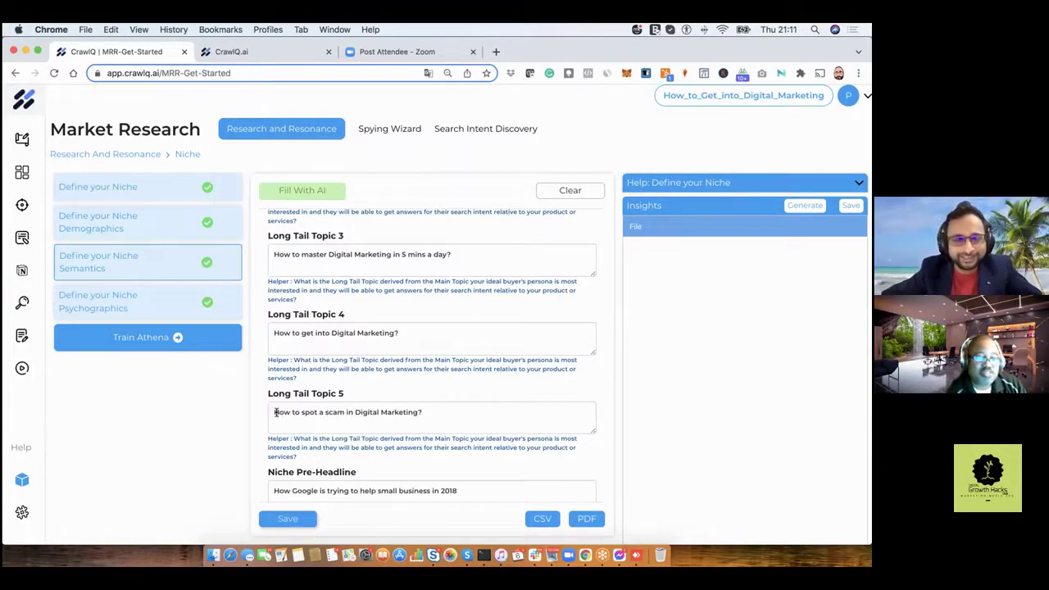
pyautogui.moveTo(273, 412); pyautogui.dragTo(437, 412)
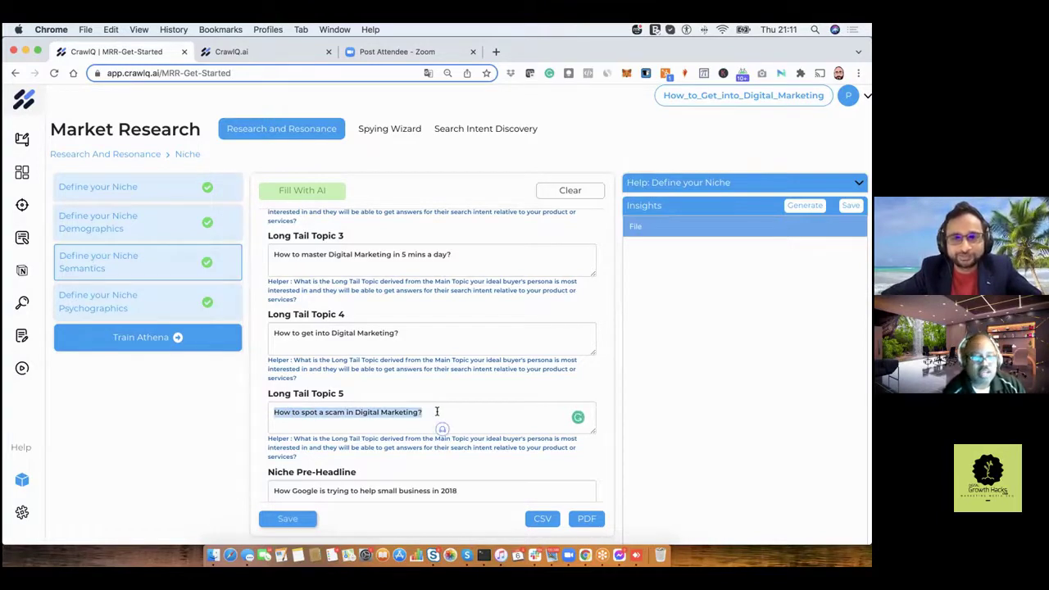
pyautogui.click(437, 412)
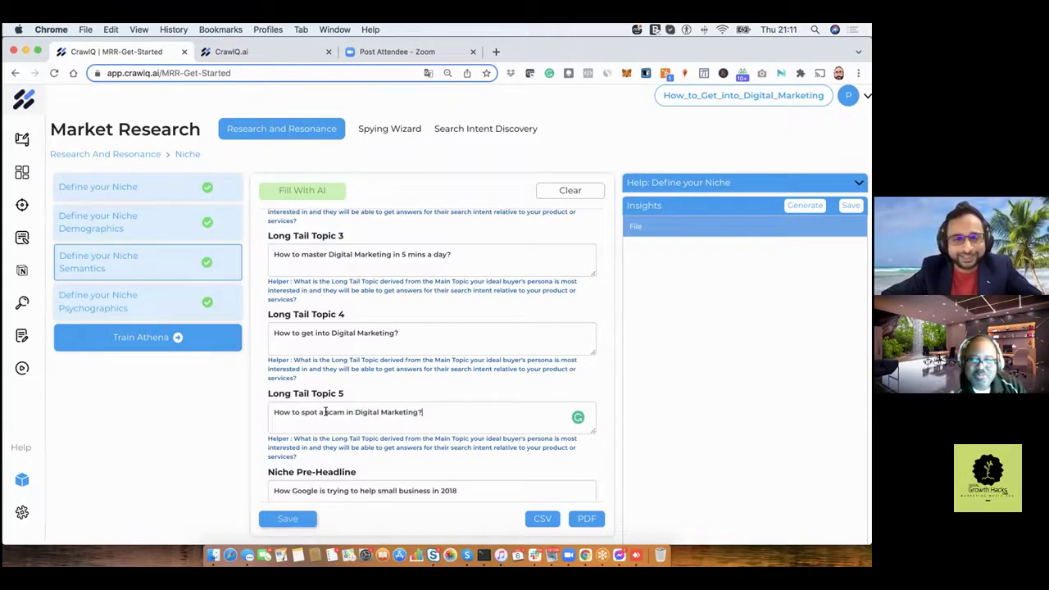
pyautogui.scroll(-3, 325, 413)
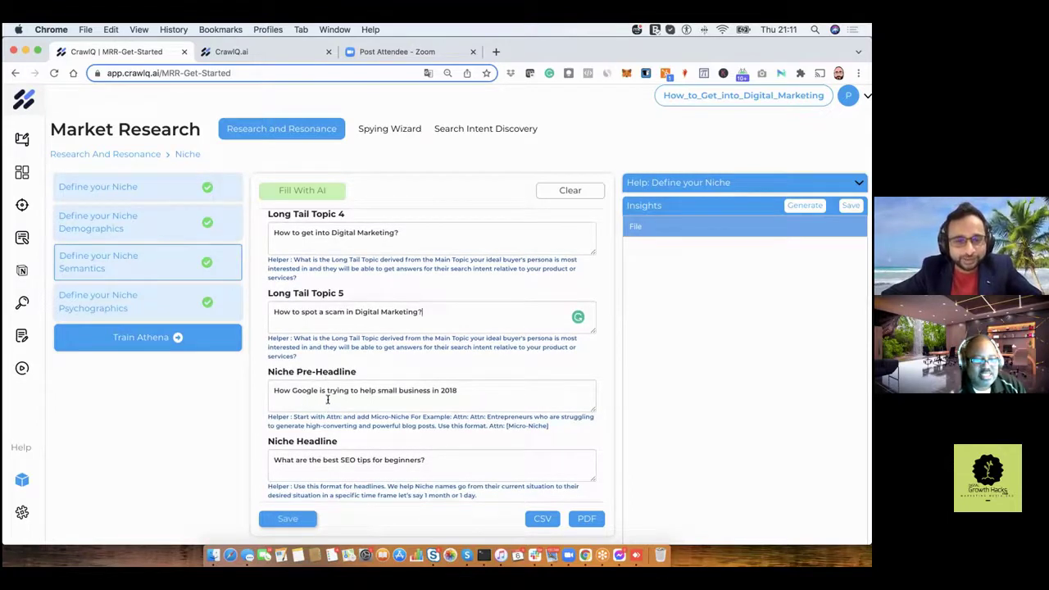
# Change the Pre-Headline year to 2022, fix 'business' to 'businesses', and save the Semantics answers.
pyautogui.click(469, 390)
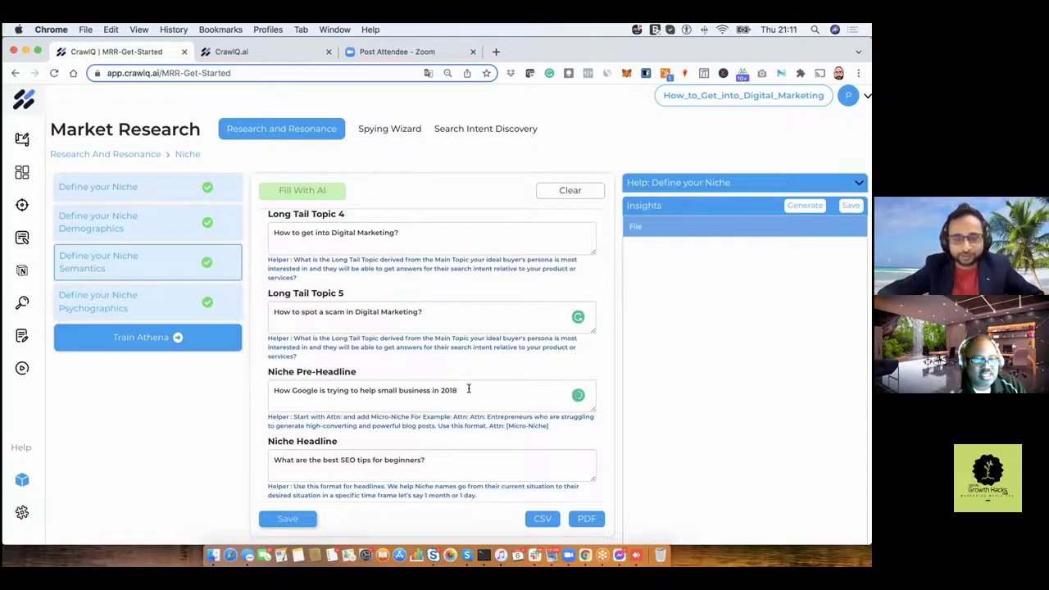
pyautogui.press('BackSpace')
pyautogui.press('BackSpace')
pyautogui.write('2')
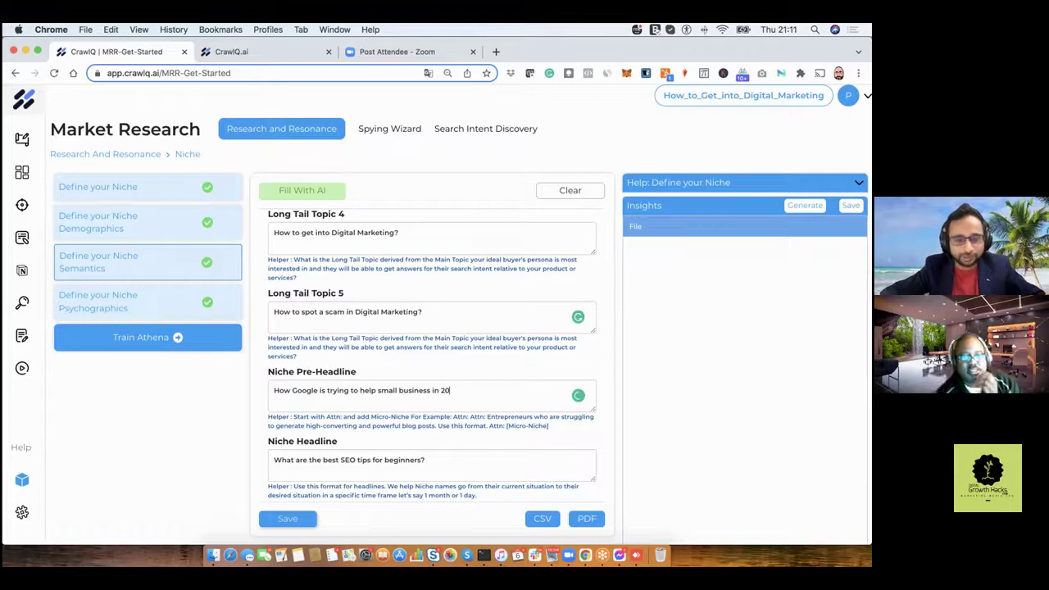
pyautogui.write('2')
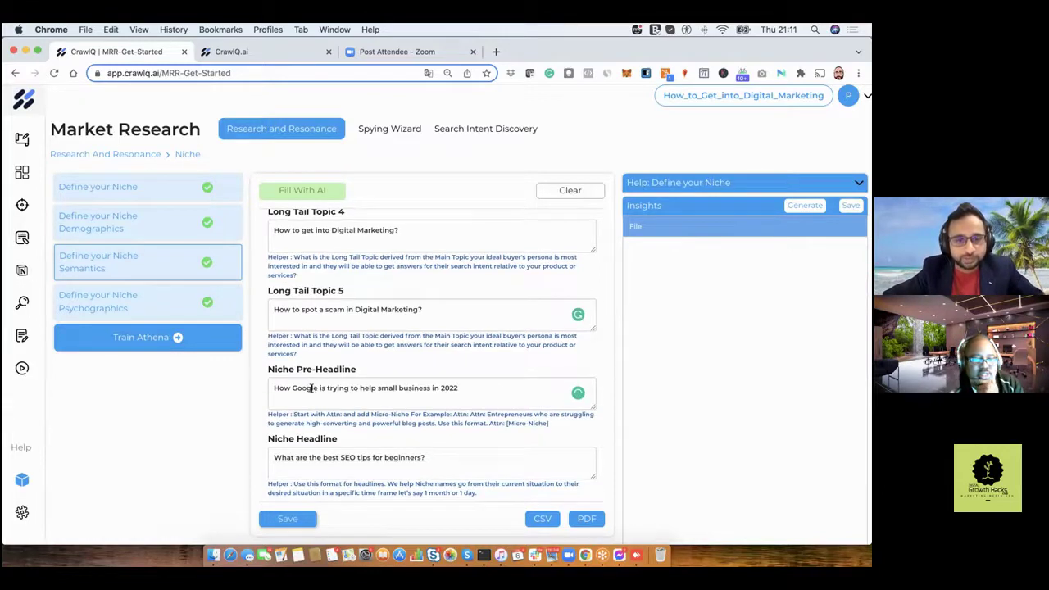
pyautogui.scroll(-1, 332, 422)
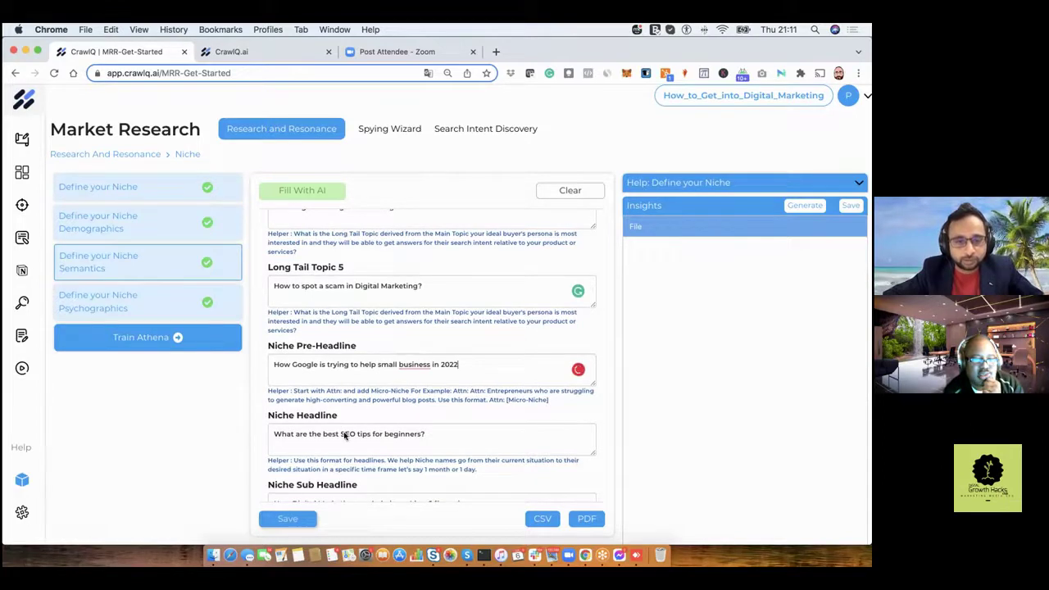
pyautogui.scroll(-1, 344, 436)
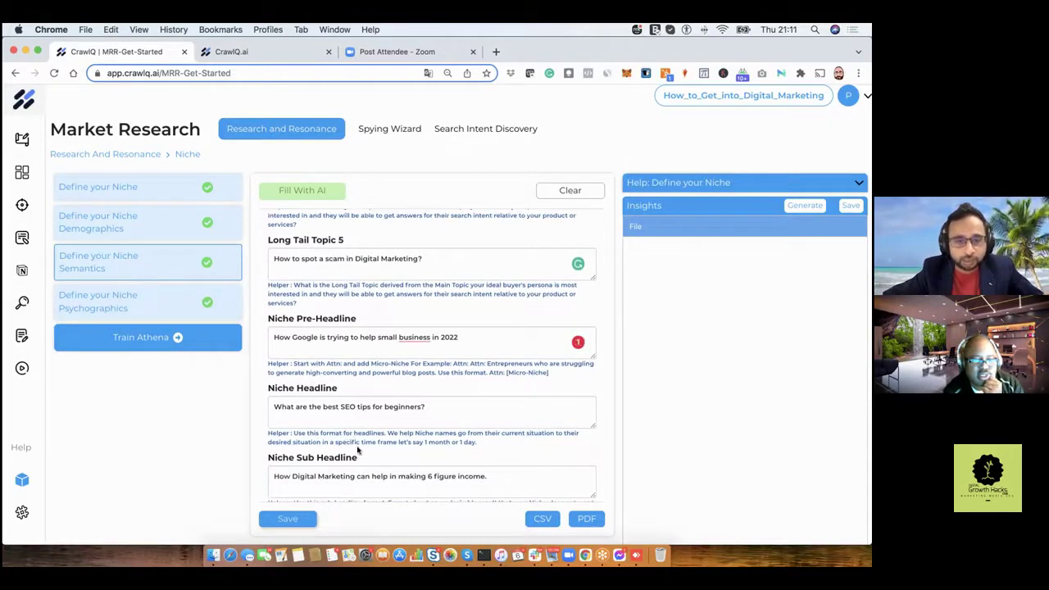
pyautogui.scroll(-1, 357, 447)
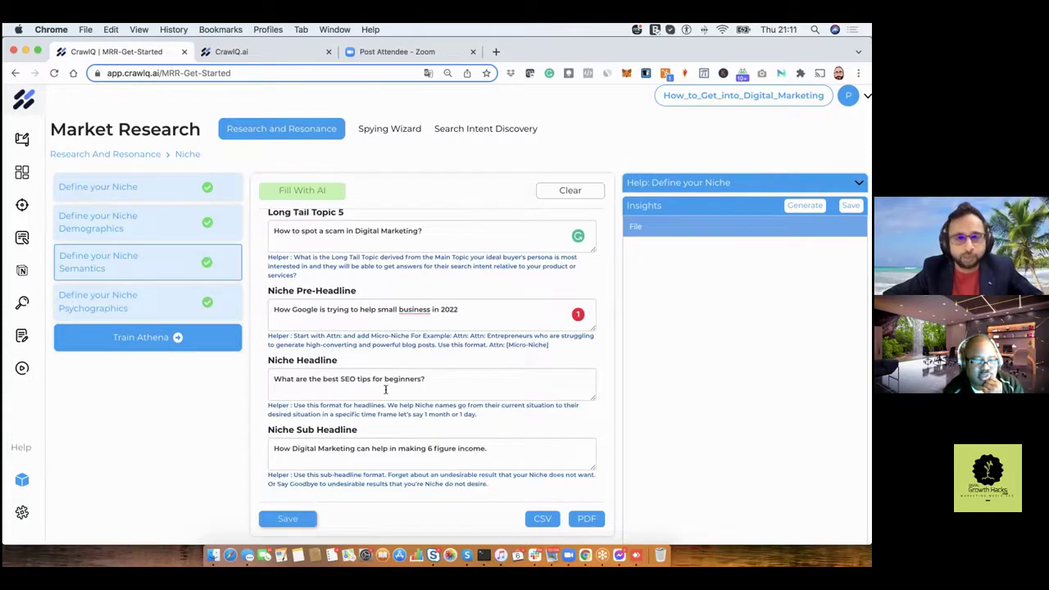
pyautogui.click(414, 334)
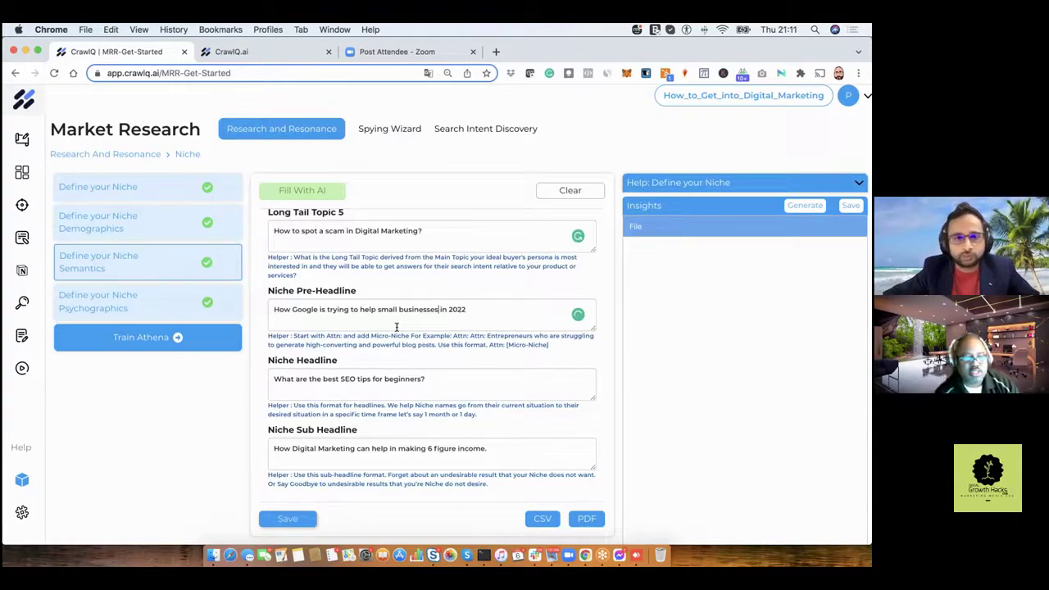
pyautogui.click(290, 519)
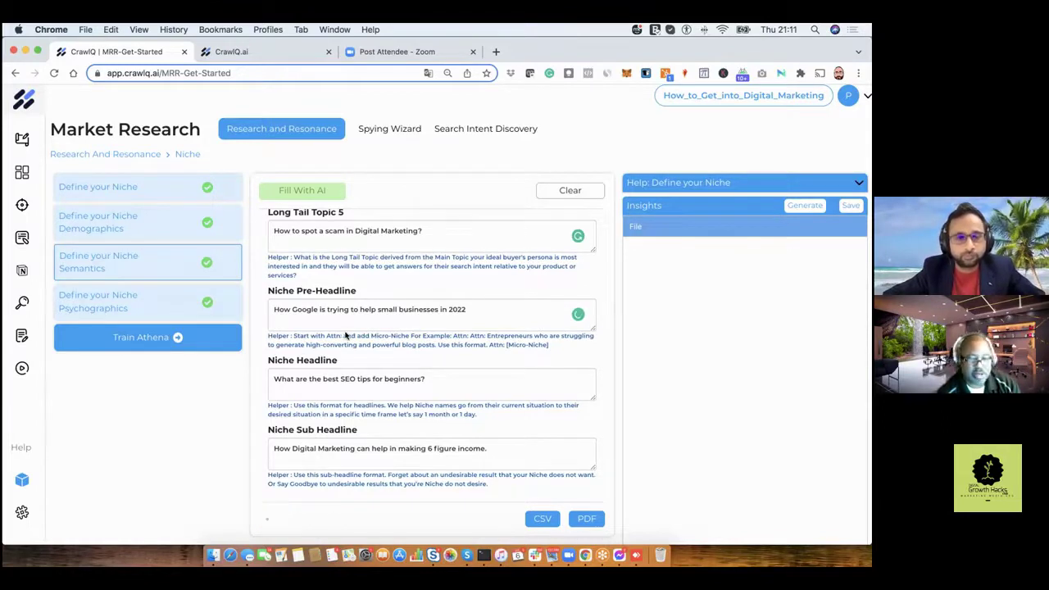
pyautogui.click(205, 304)
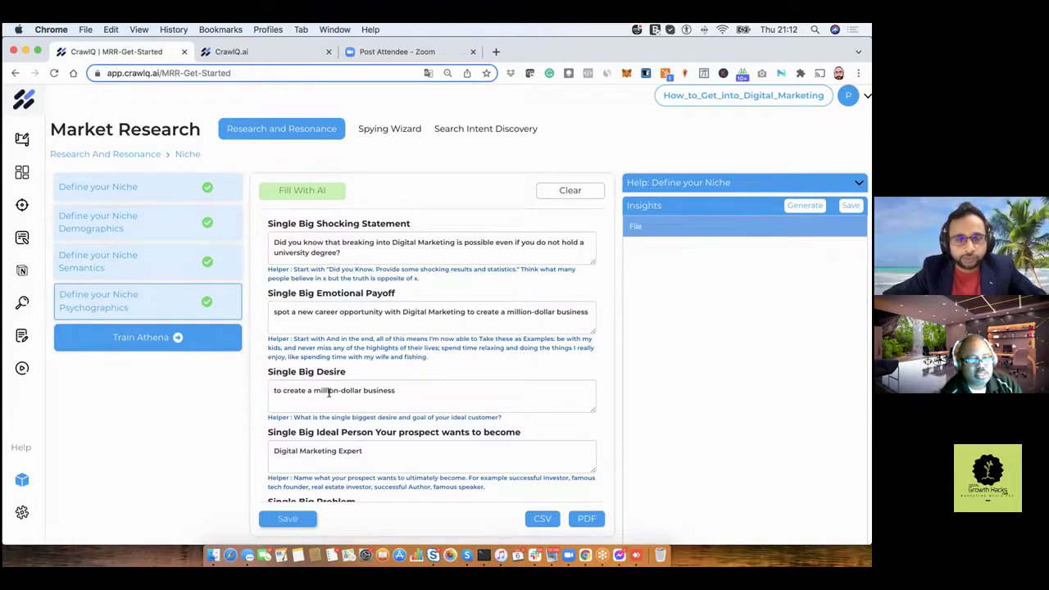
pyautogui.scroll(-5, 328, 392)
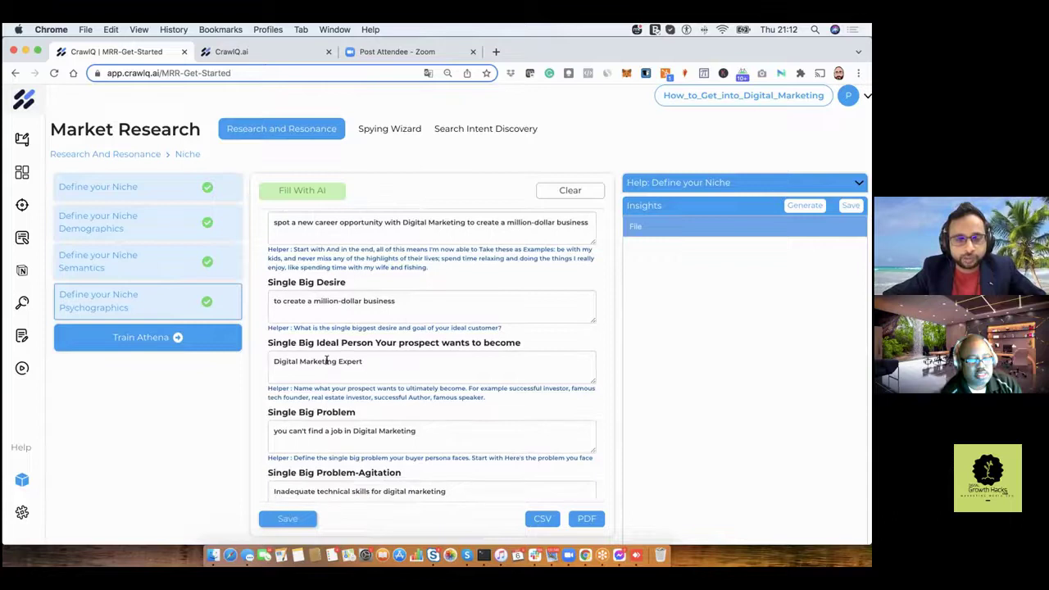
pyautogui.scroll(-3, 328, 373)
pyautogui.scroll(-4, 330, 390)
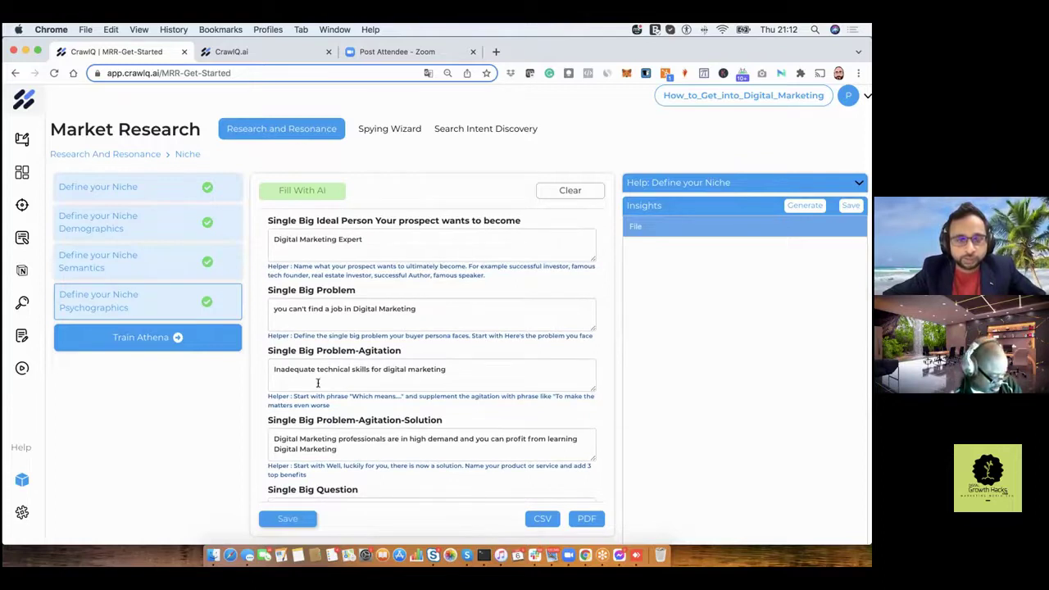
pyautogui.scroll(-4, 318, 383)
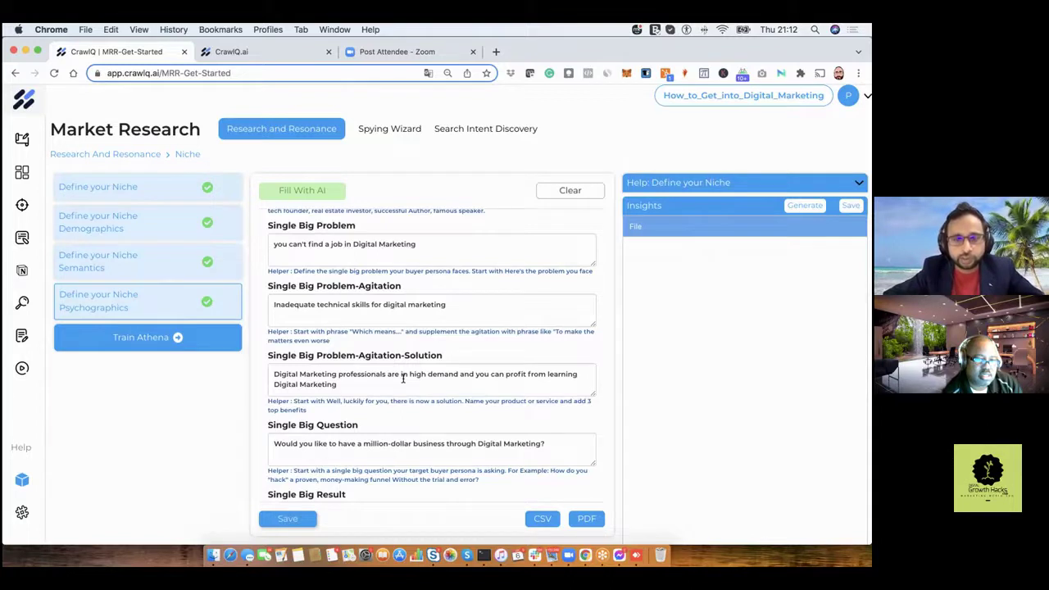
pyautogui.scroll(-1, 402, 378)
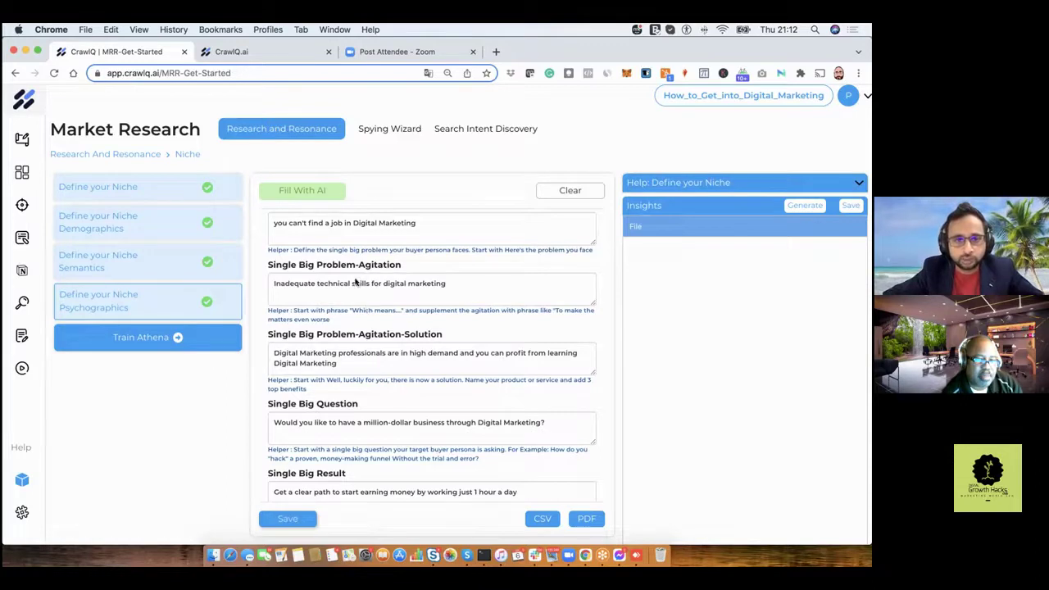
pyautogui.scroll(1, 357, 283)
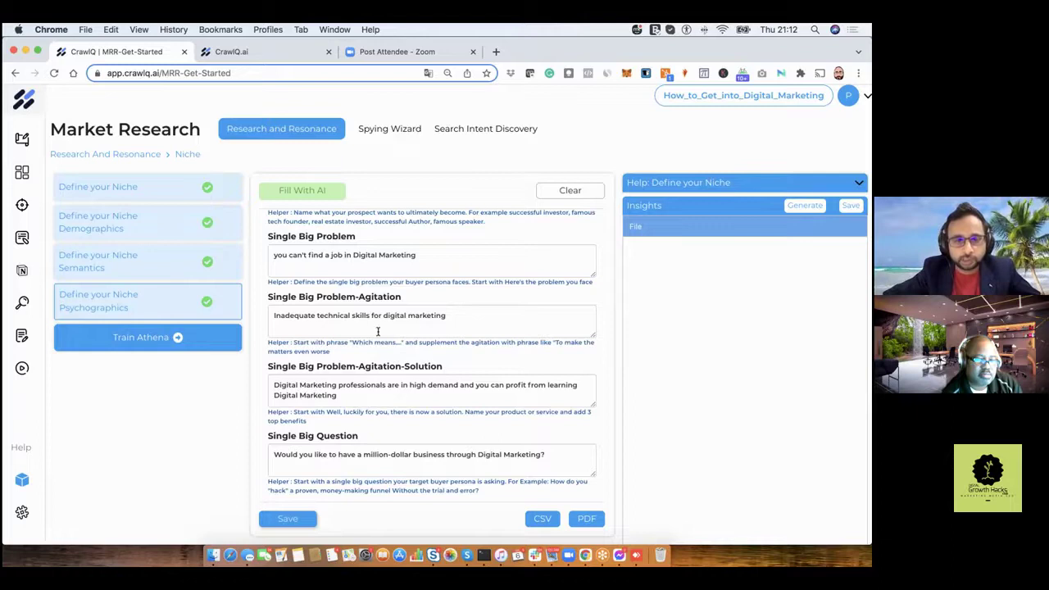
pyautogui.scroll(-1, 378, 332)
pyautogui.scroll(-3, 360, 352)
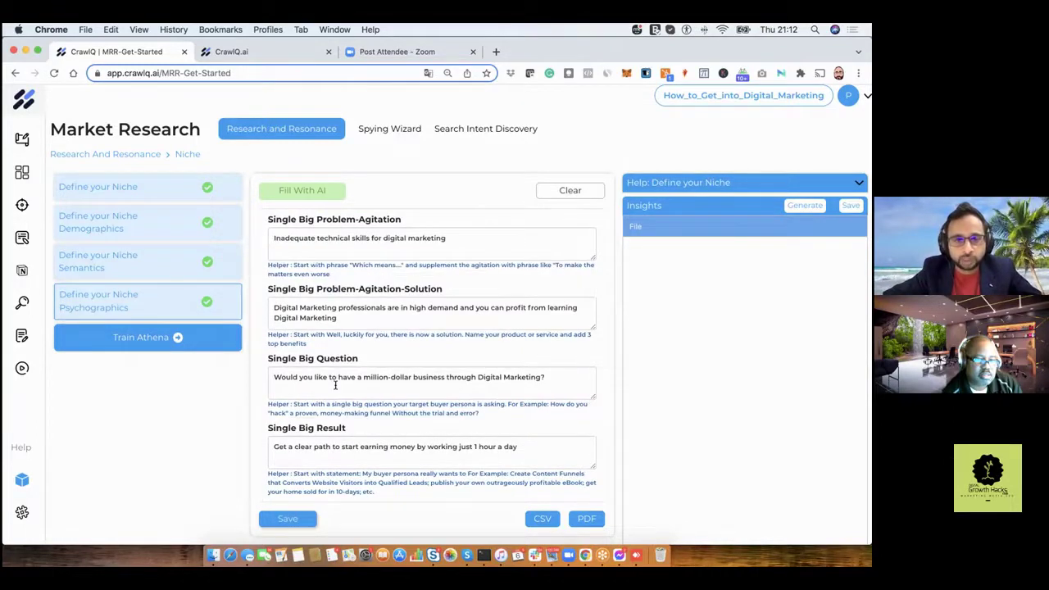
pyautogui.scroll(-1, 335, 385)
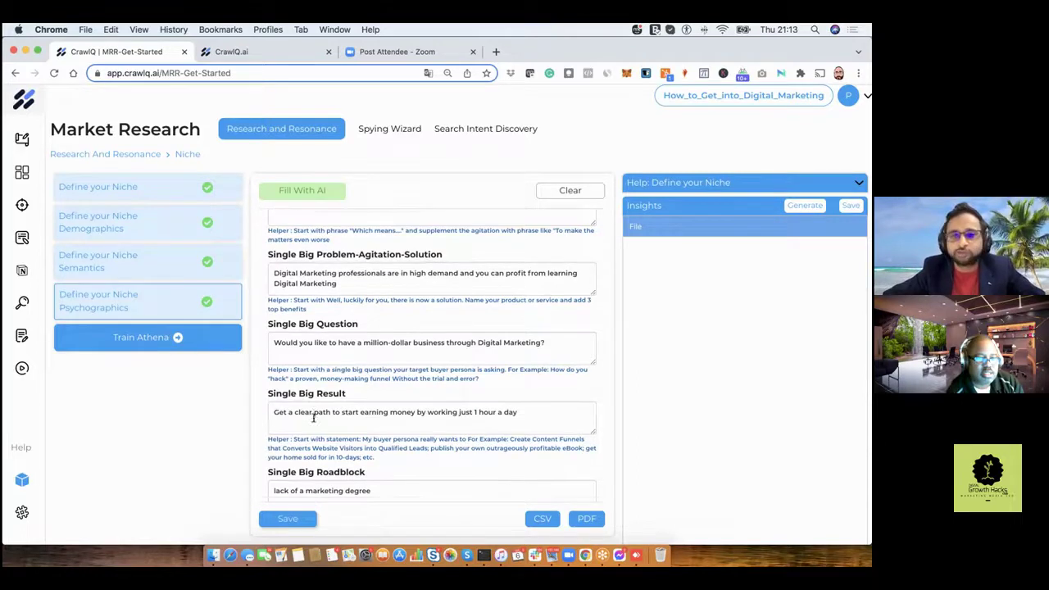
pyautogui.scroll(-2, 313, 417)
pyautogui.scroll(-2, 313, 417)
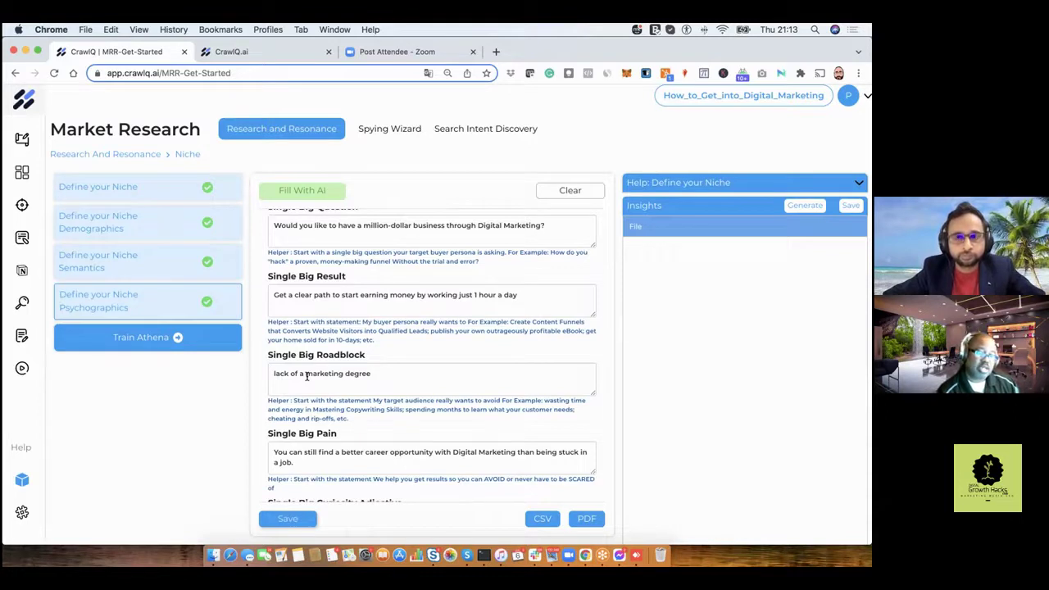
pyautogui.scroll(-1, 307, 376)
pyautogui.scroll(-1, 309, 378)
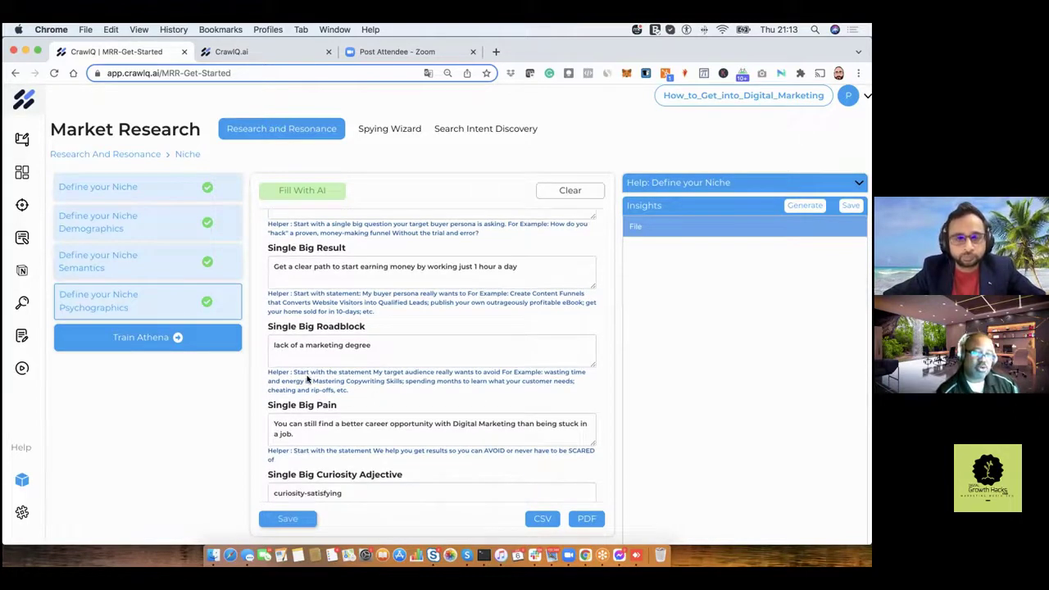
pyautogui.scroll(-1, 308, 379)
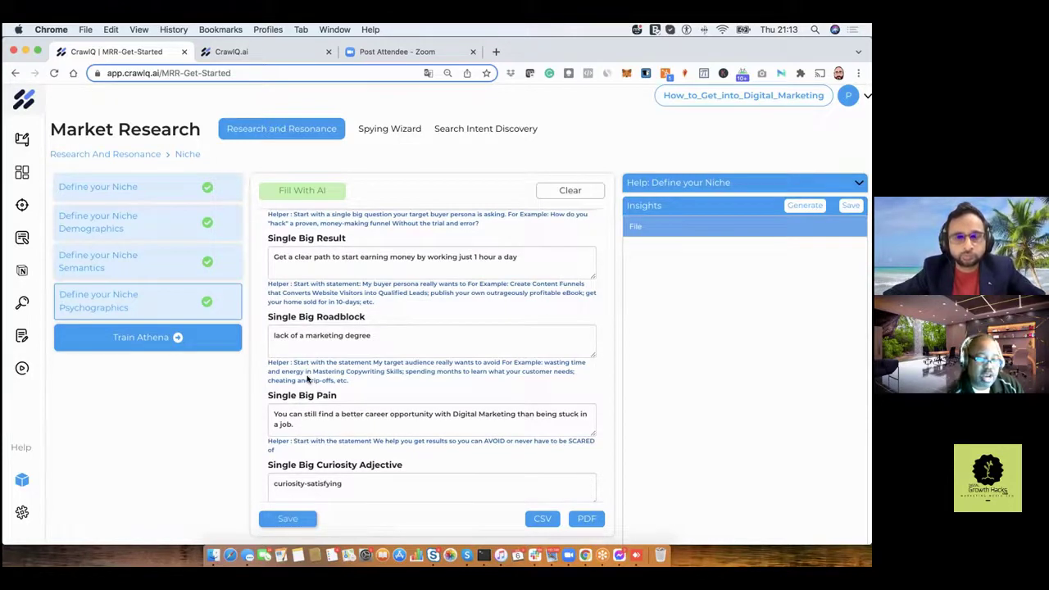
pyautogui.scroll(1, 308, 377)
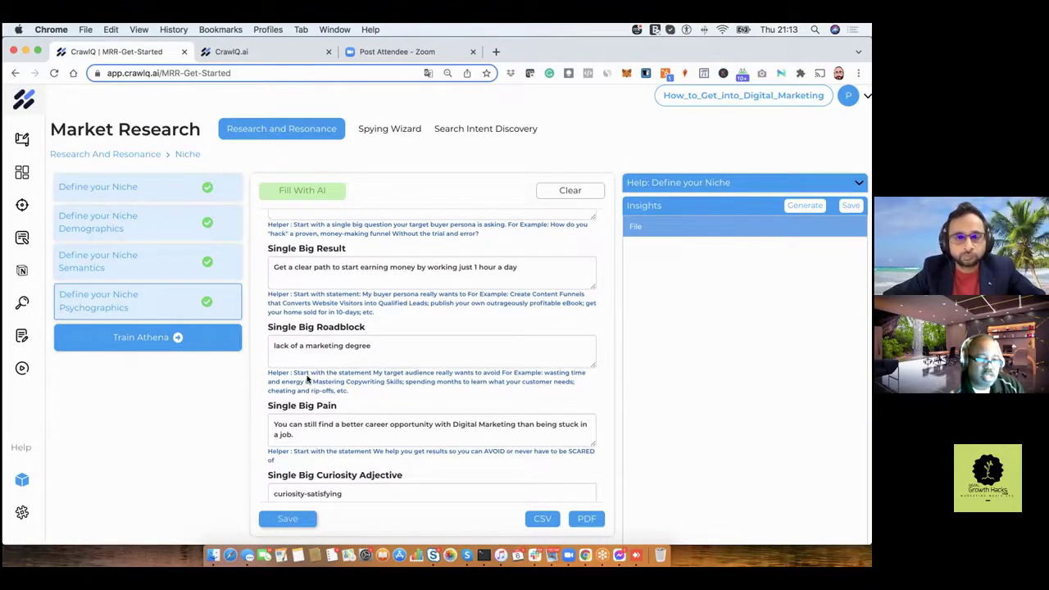
pyautogui.scroll(-1, 309, 379)
pyautogui.scroll(-5, 308, 379)
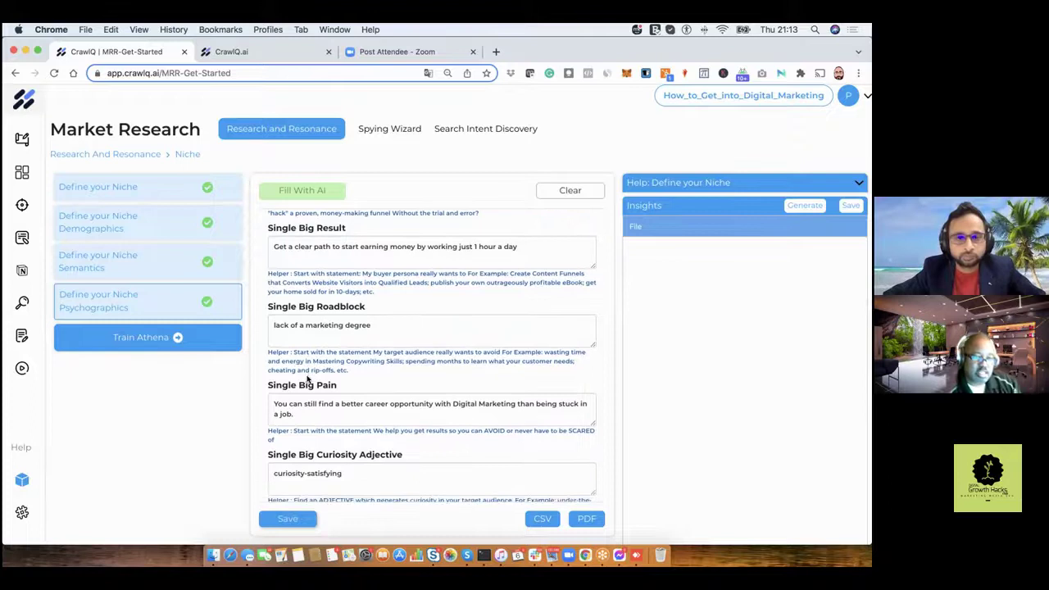
pyautogui.scroll(-5, 307, 377)
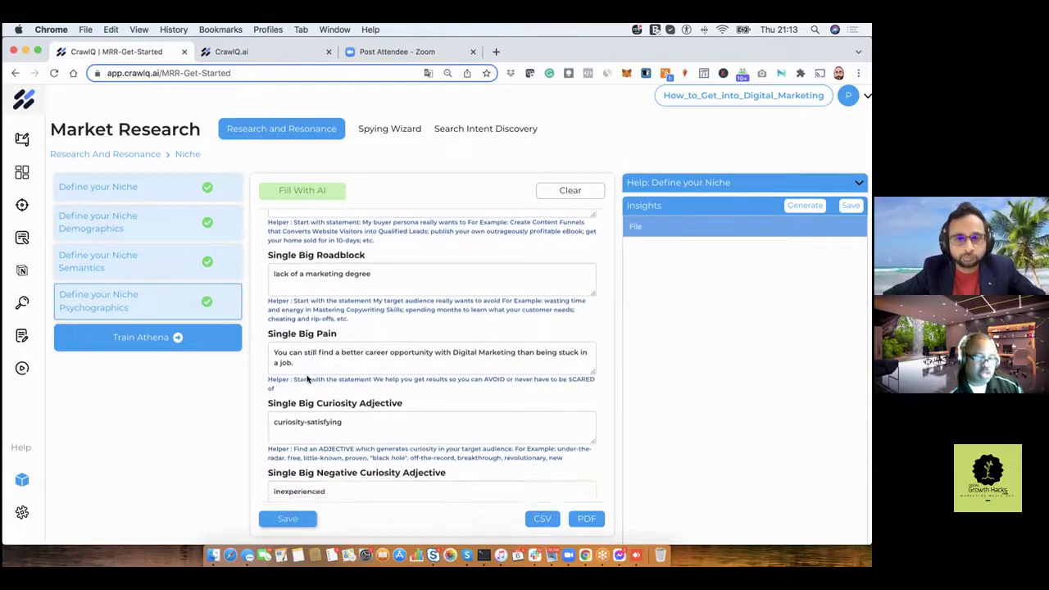
pyautogui.scroll(-6, 308, 379)
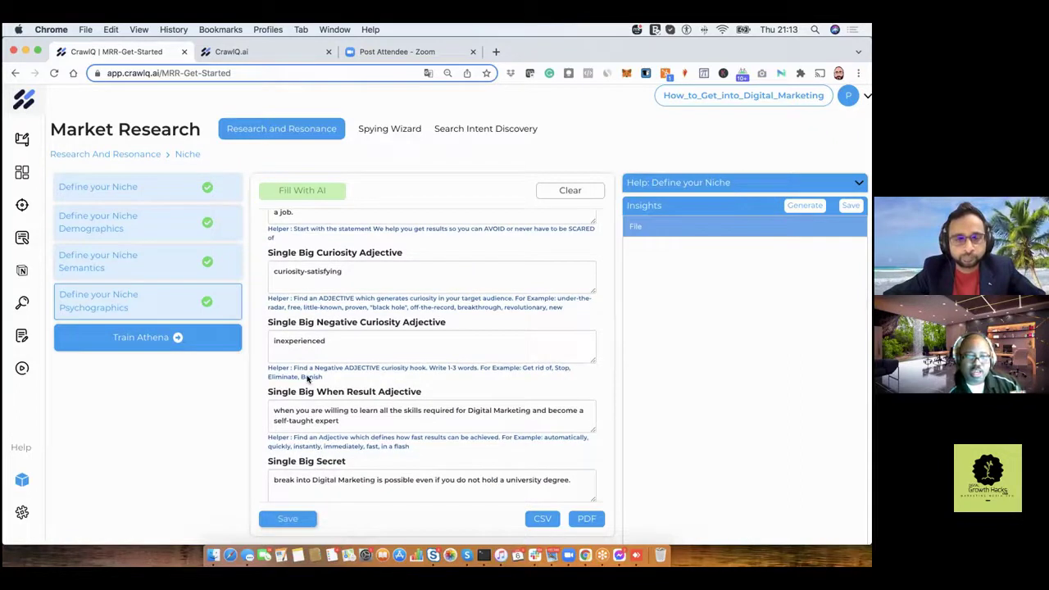
pyautogui.scroll(-2, 307, 379)
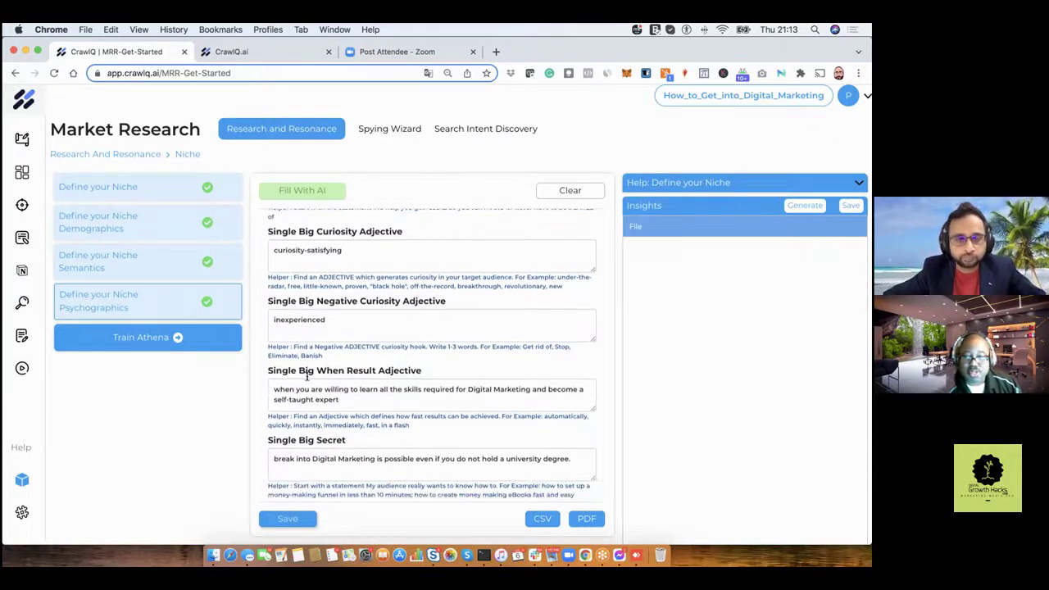
pyautogui.scroll(-3, 308, 377)
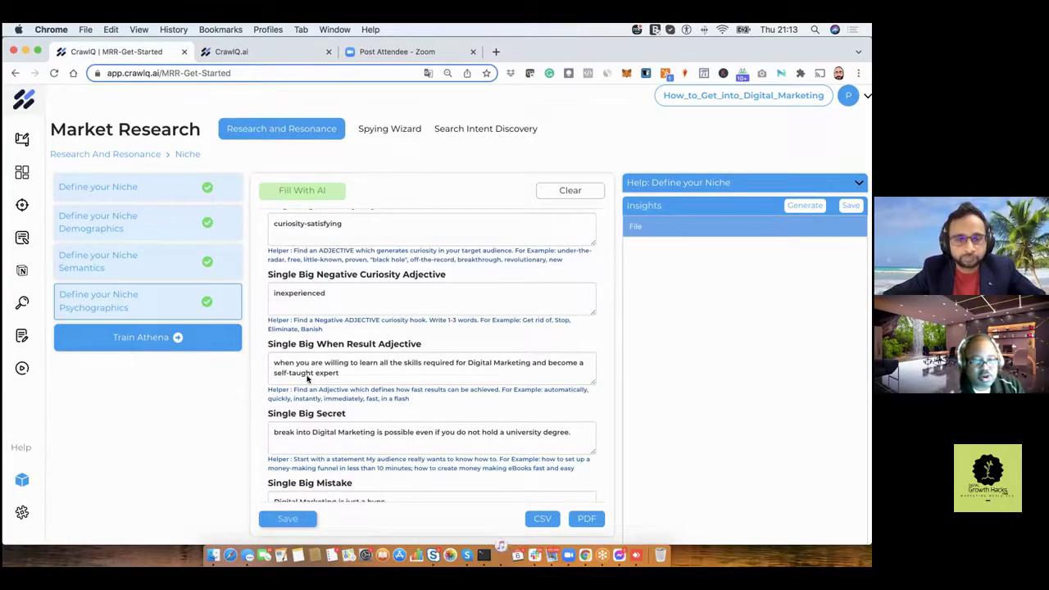
pyautogui.scroll(-1, 308, 377)
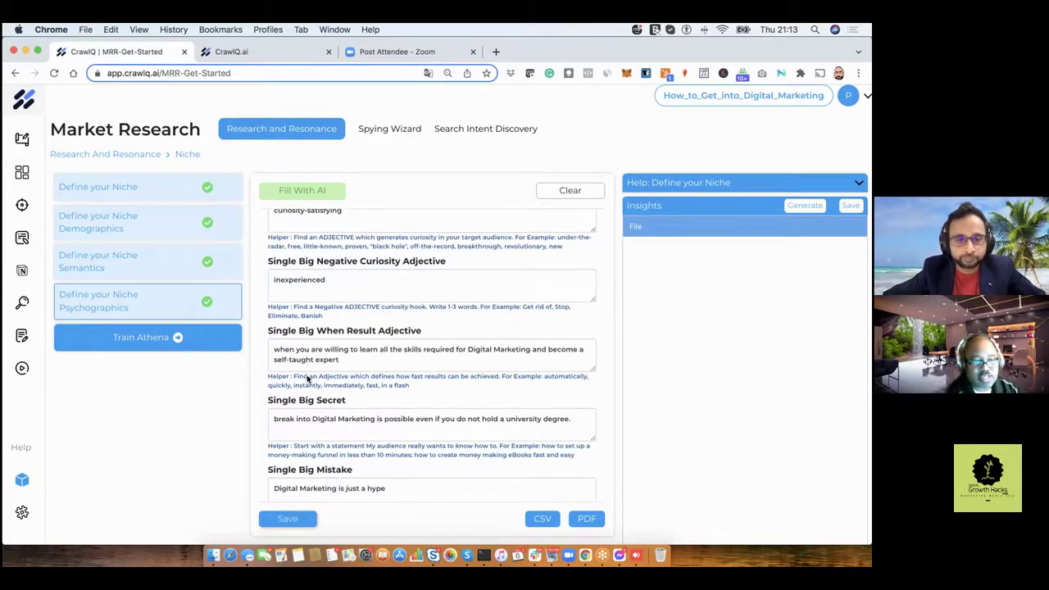
pyautogui.scroll(-1, 307, 379)
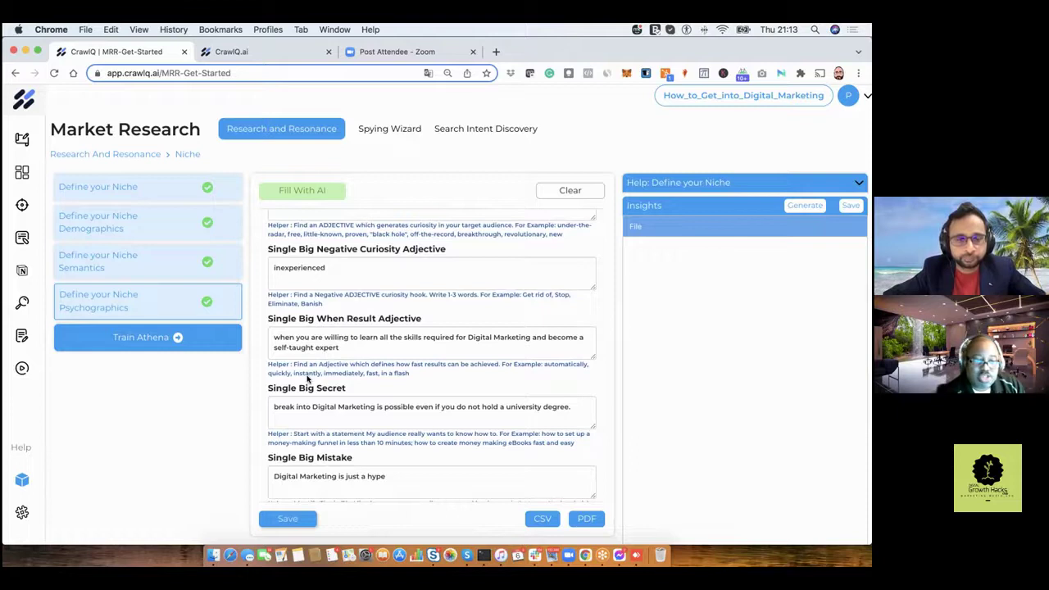
pyautogui.scroll(-2, 307, 377)
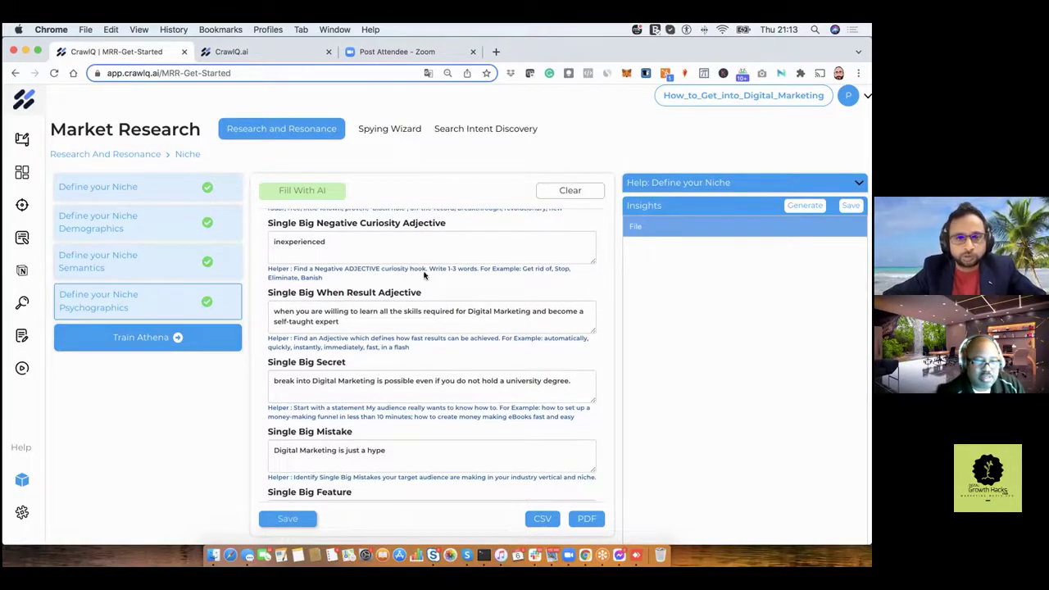
pyautogui.scroll(5, 424, 275)
# Generate Define your Niche Insights covering Niche, Sub-Niche, Micro-Niche, Vertical and Ideal Prospect Overview.
pyautogui.click(158, 188)
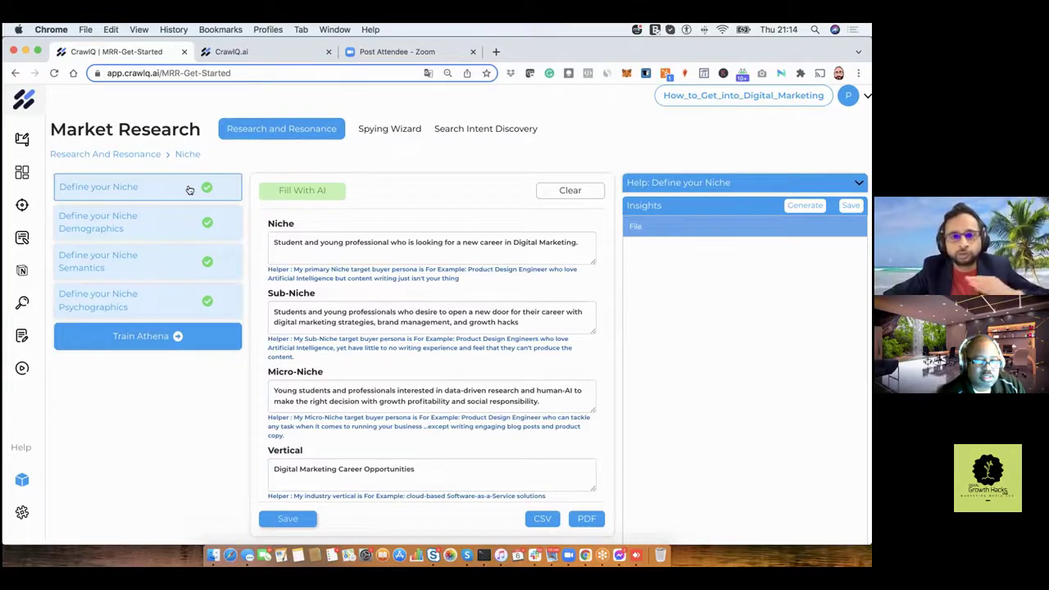
pyautogui.click(793, 208)
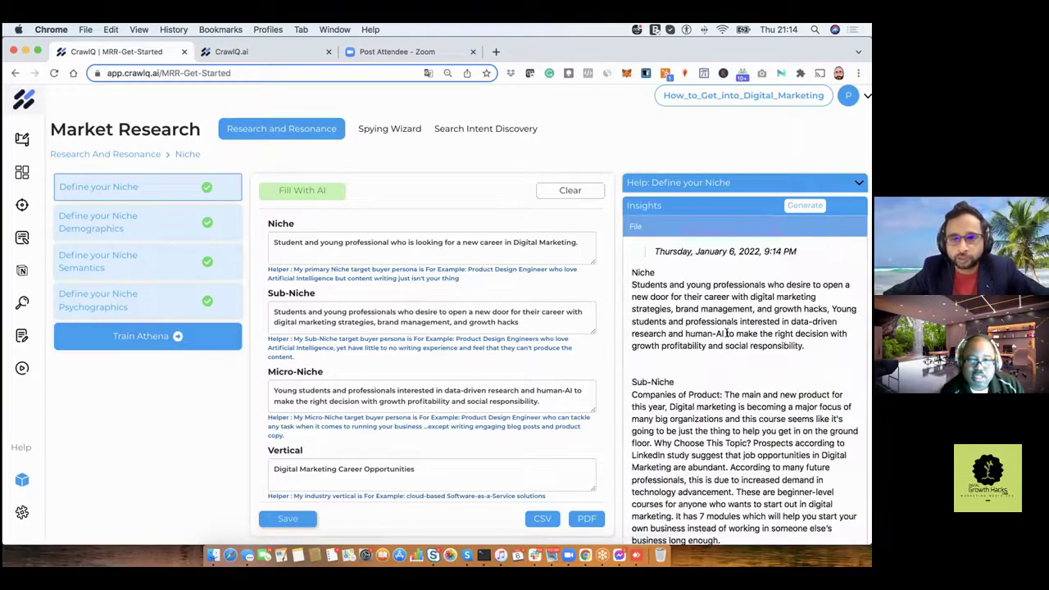
pyautogui.scroll(-2, 726, 333)
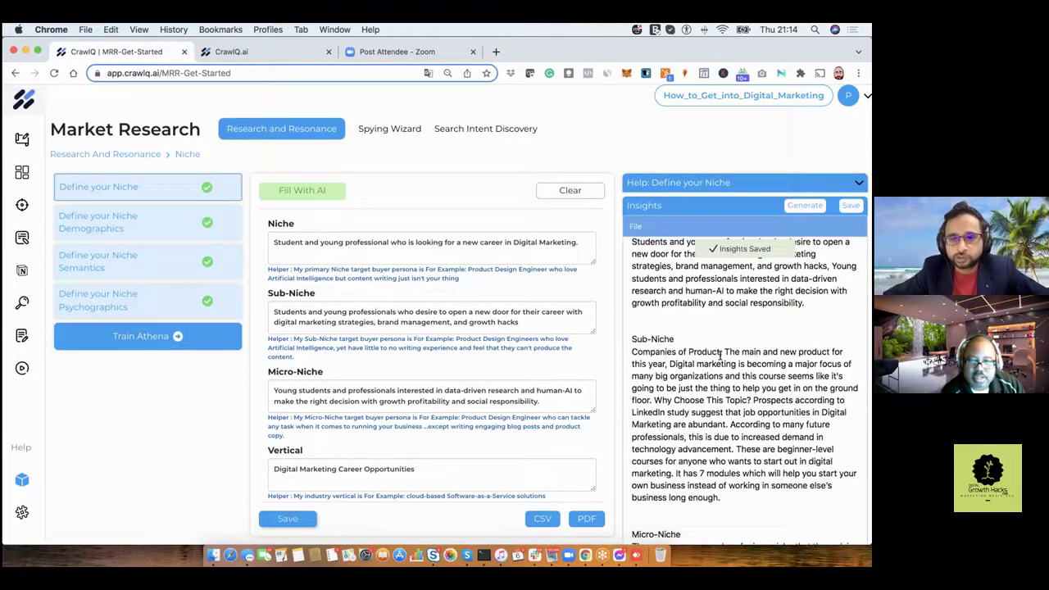
pyautogui.scroll(-3, 720, 356)
pyautogui.scroll(-3, 720, 356)
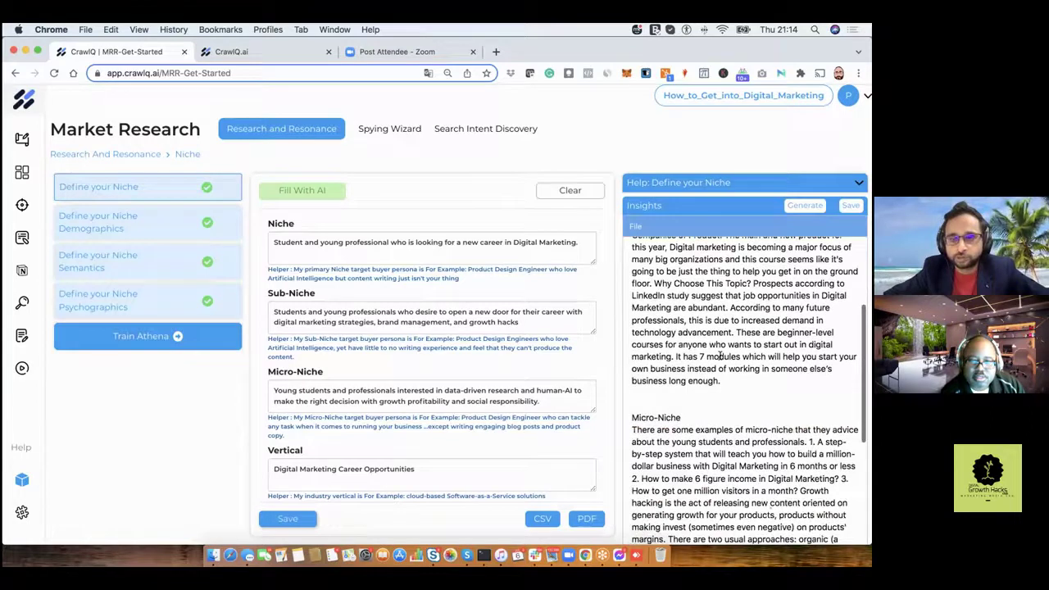
pyautogui.scroll(-6, 721, 356)
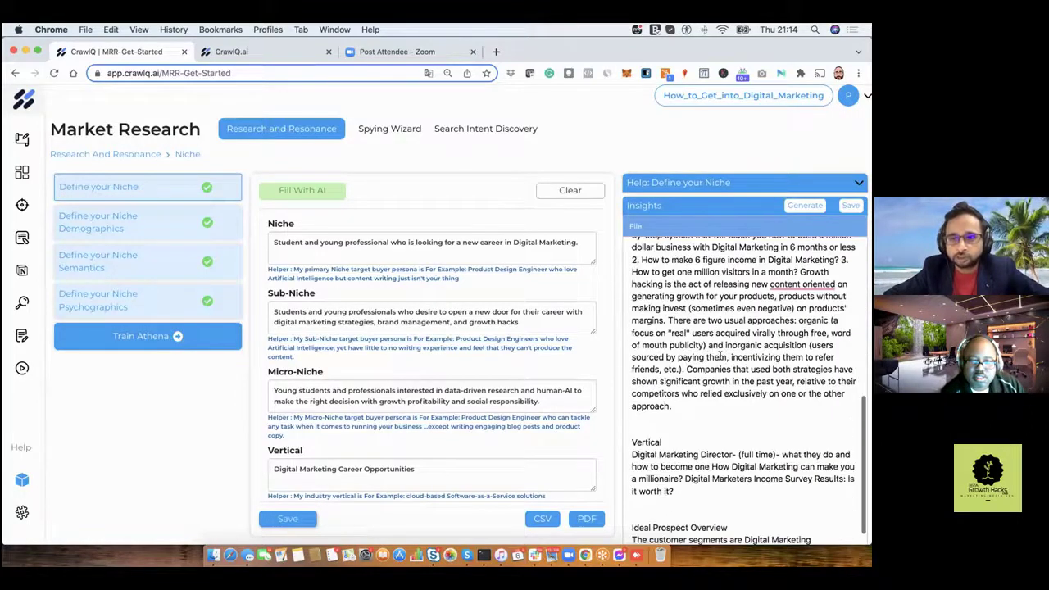
pyautogui.scroll(-3, 720, 356)
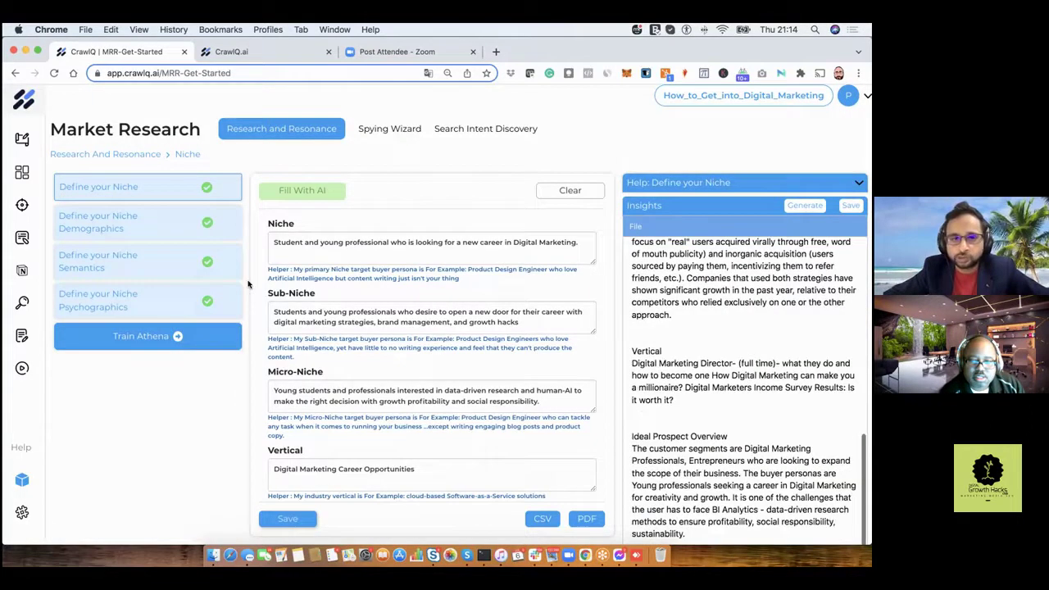
# Generate AI Insights for the Niche Demographics step, then for the Niche Semantics step.
pyautogui.click(152, 229)
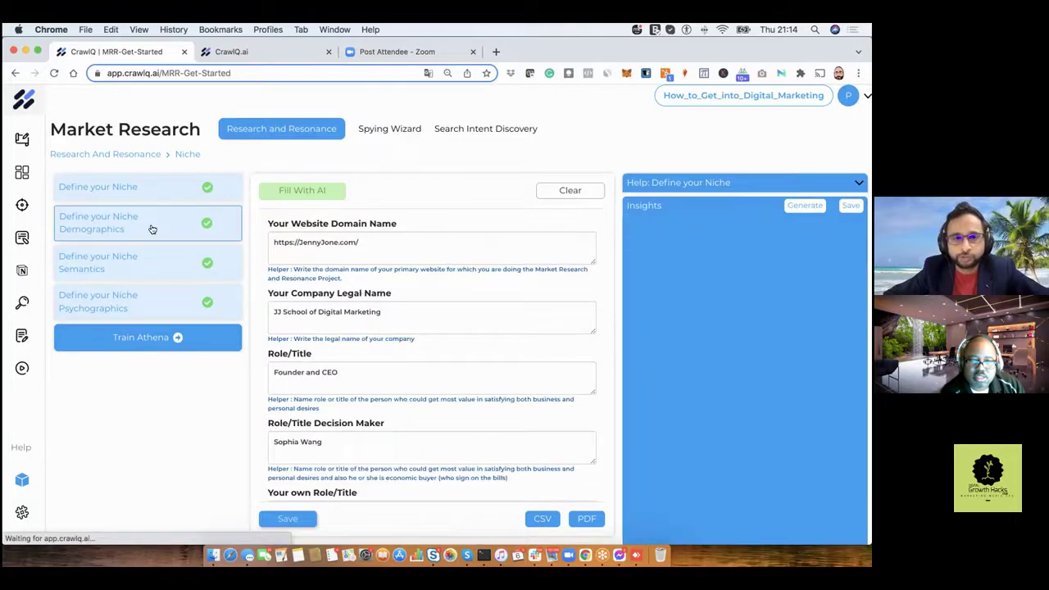
pyautogui.click(794, 210)
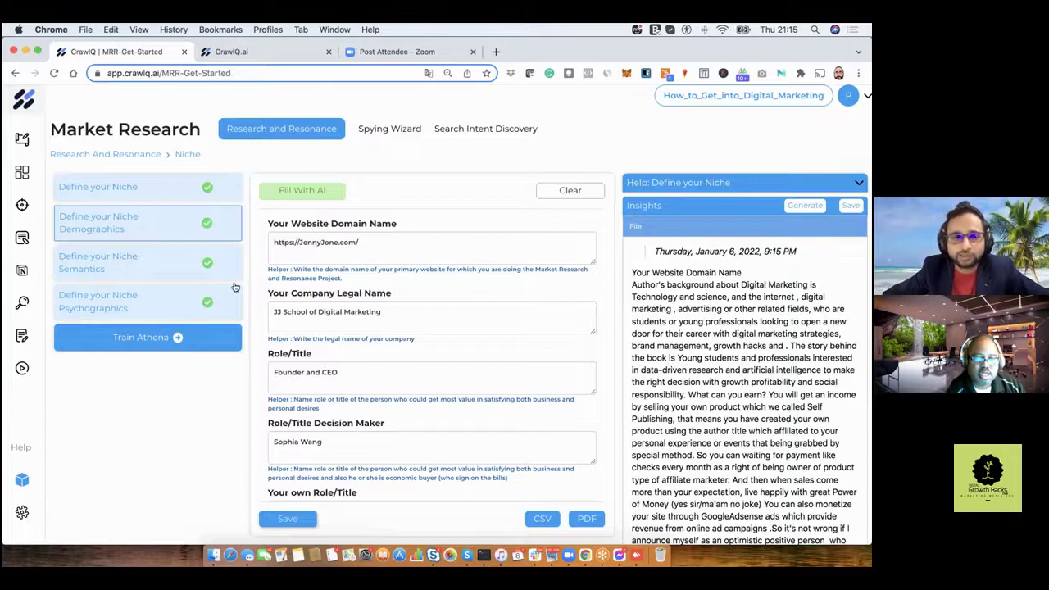
pyautogui.click(150, 268)
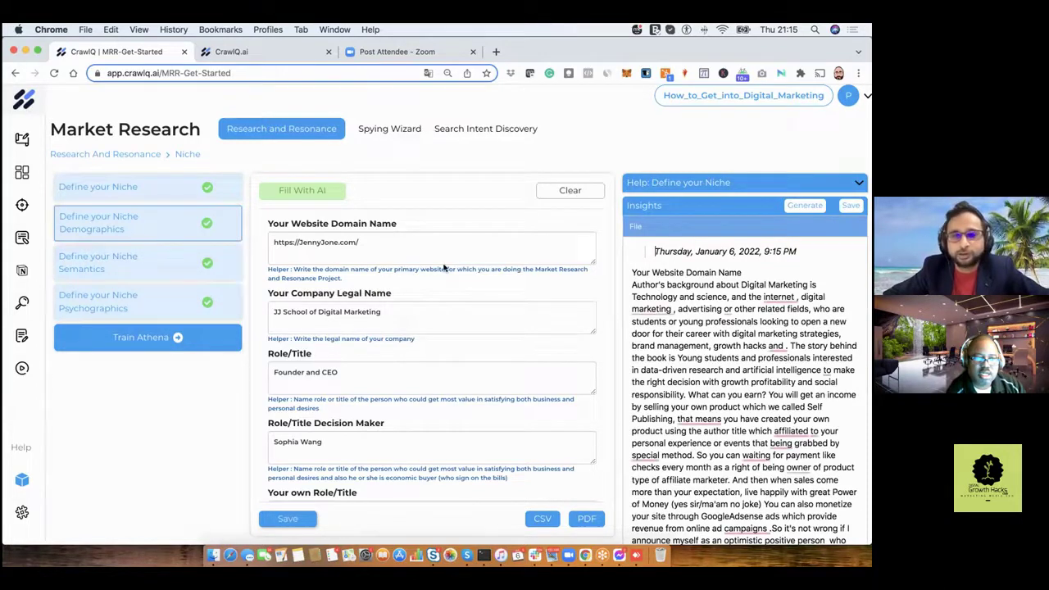
pyautogui.click(794, 207)
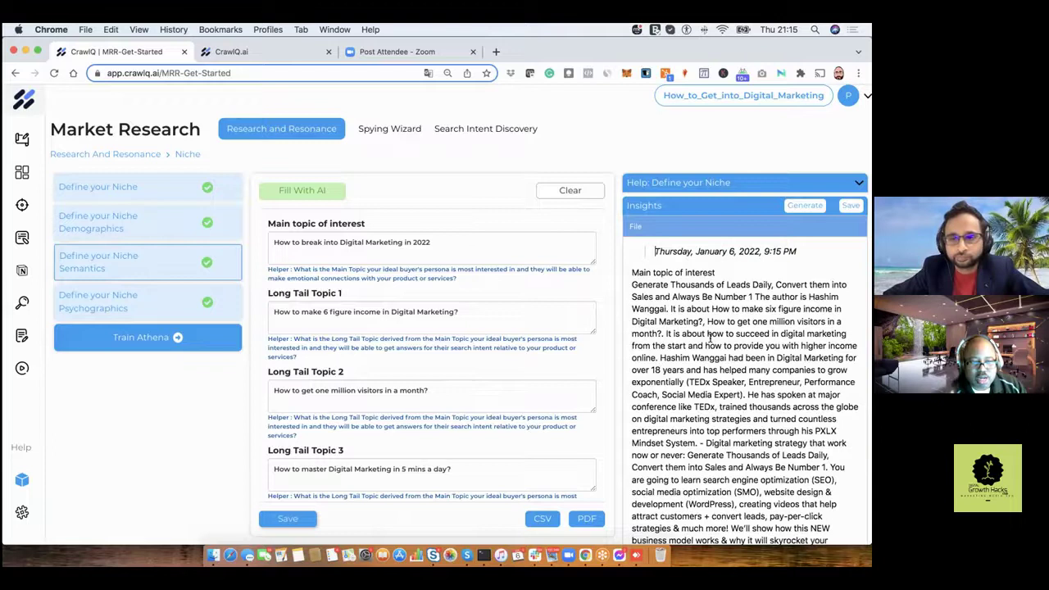
# Review the generated Semantics insights, then open the Define your Niche Psychographics step.
pyautogui.scroll(-3, 710, 338)
pyautogui.scroll(-5, 710, 339)
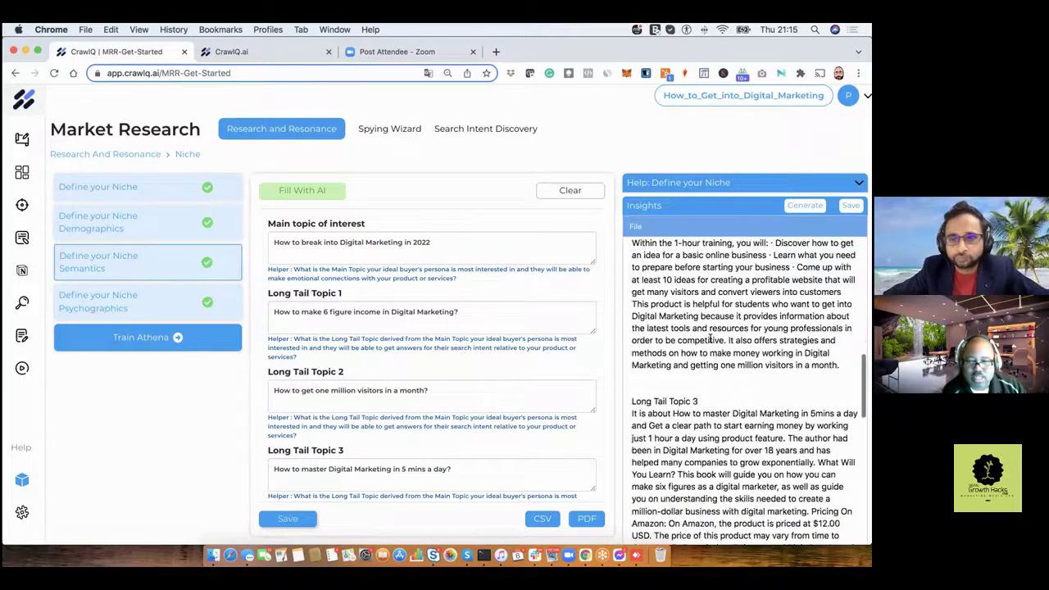
pyautogui.scroll(-3, 710, 339)
pyautogui.scroll(-5, 710, 339)
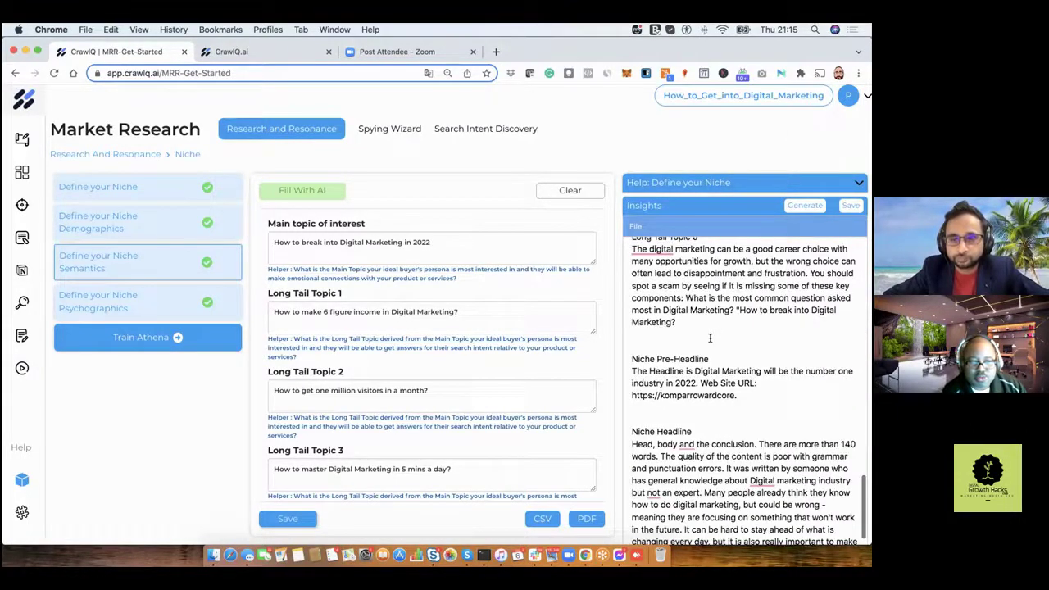
pyautogui.scroll(-3, 710, 338)
pyautogui.scroll(-1, 710, 339)
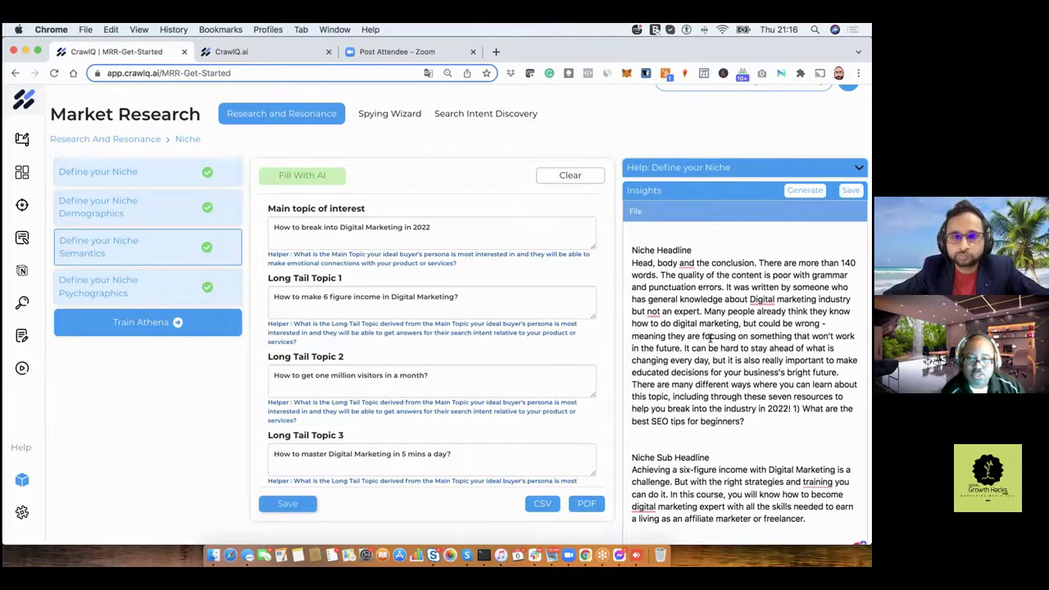
pyautogui.click(175, 280)
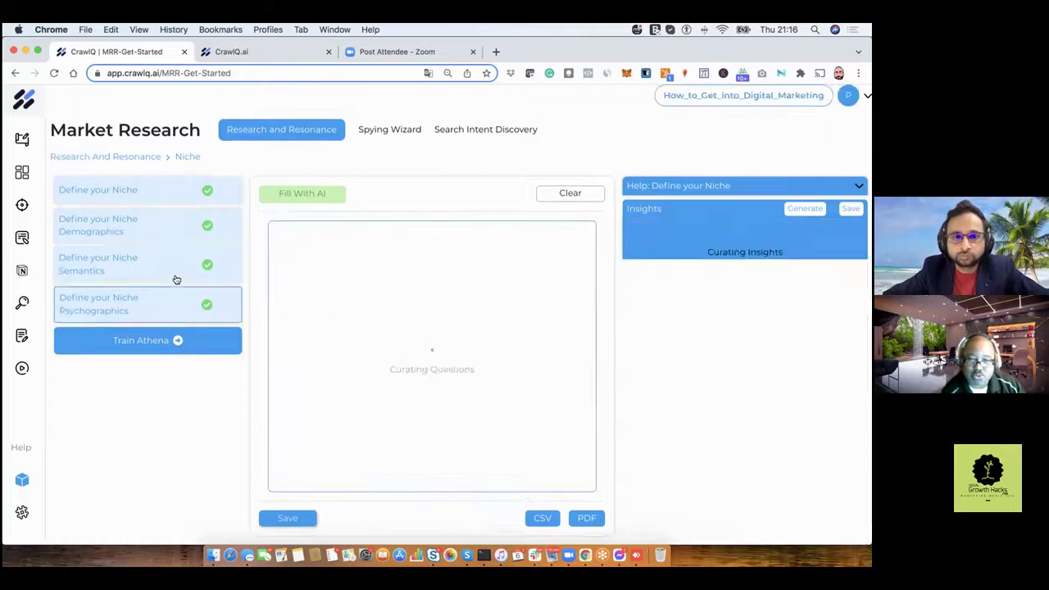
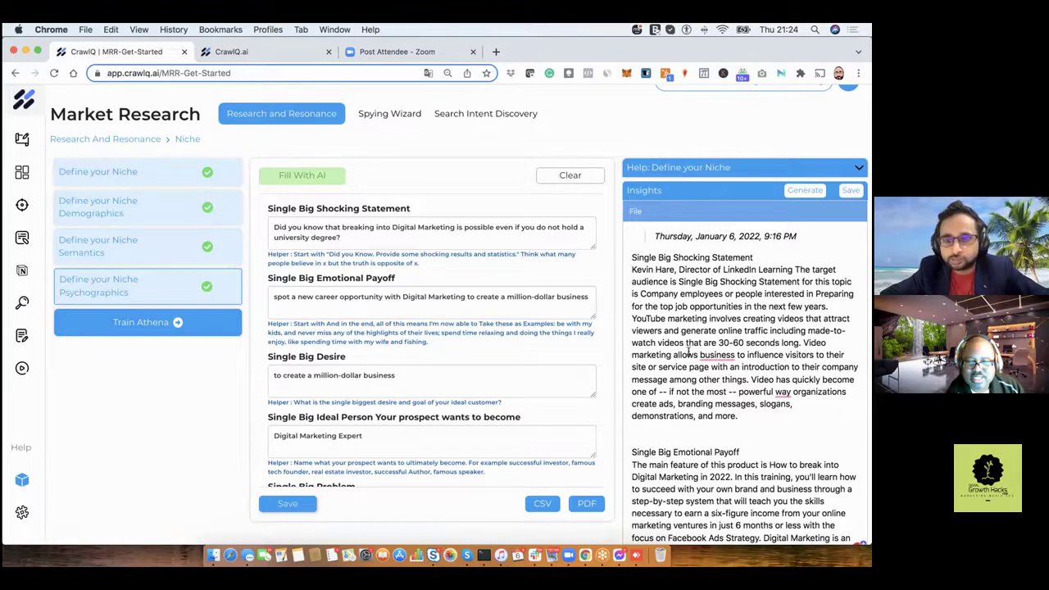
# Review the Psychographics insights, submit the niche profile via Train Athena, and continue to the dashboard.
pyautogui.moveTo(707, 355)
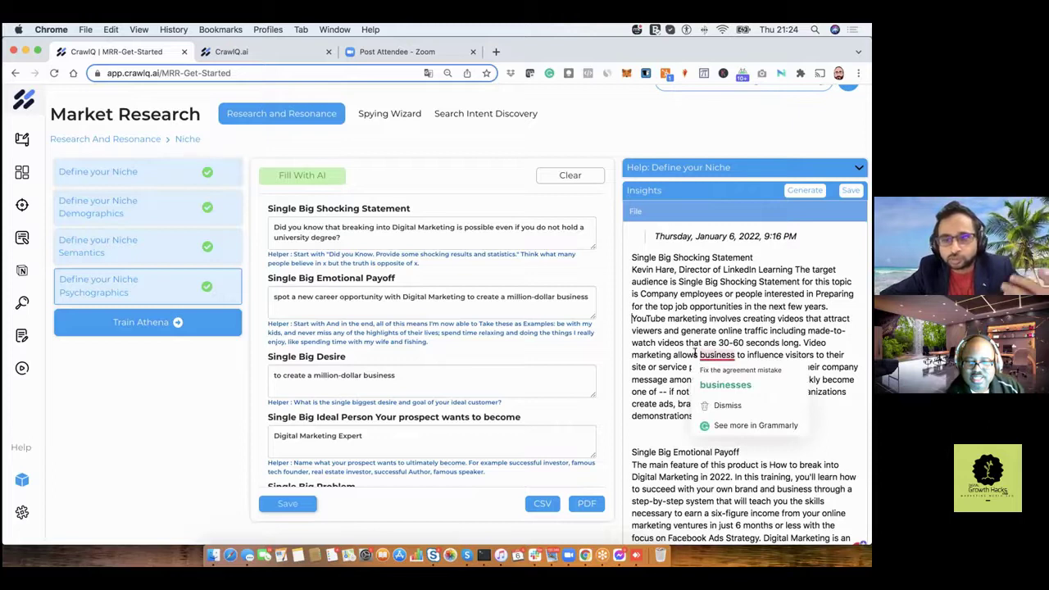
pyautogui.click(649, 391)
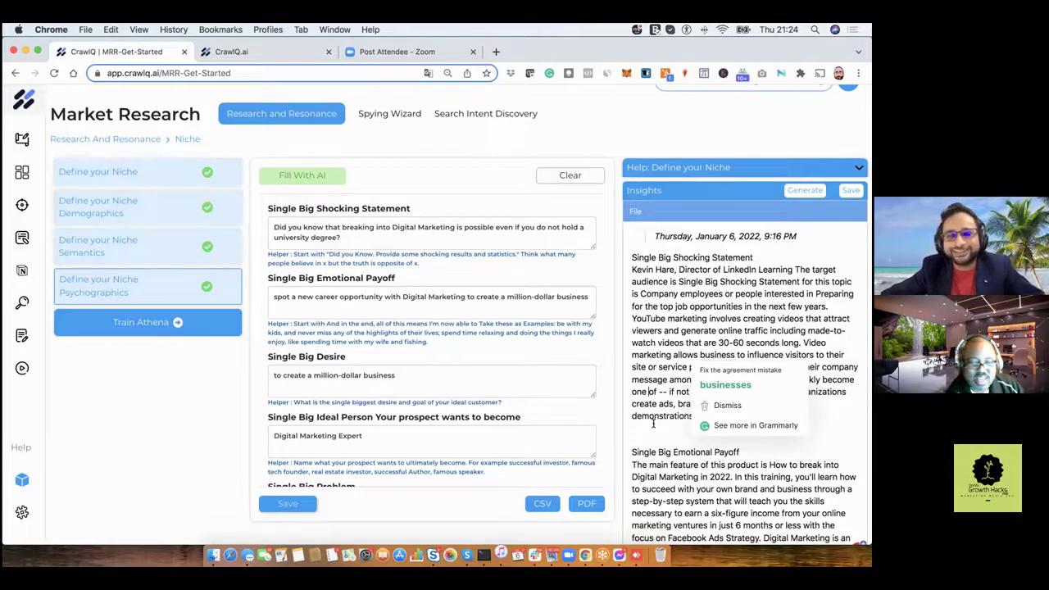
pyautogui.click(656, 424)
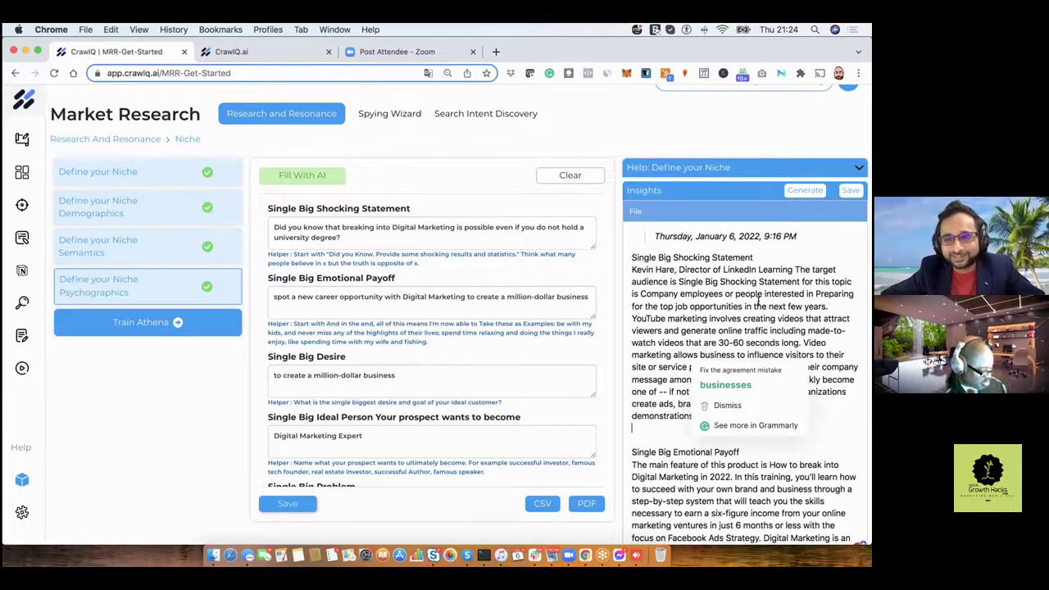
pyautogui.scroll(-5, 759, 301)
pyautogui.scroll(-1, 759, 301)
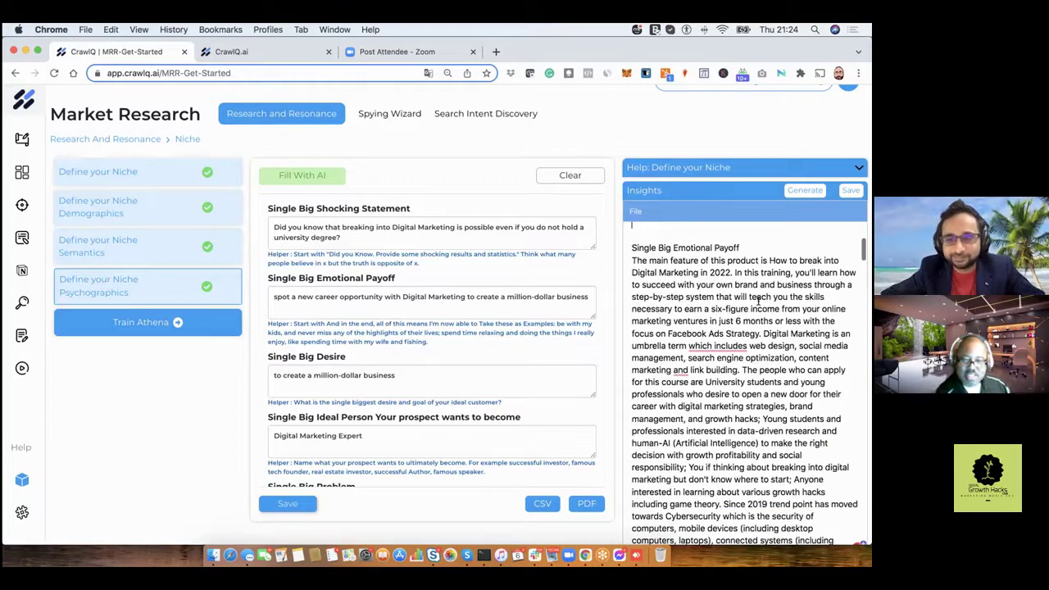
pyautogui.scroll(-1, 759, 301)
pyautogui.scroll(-1, 759, 301)
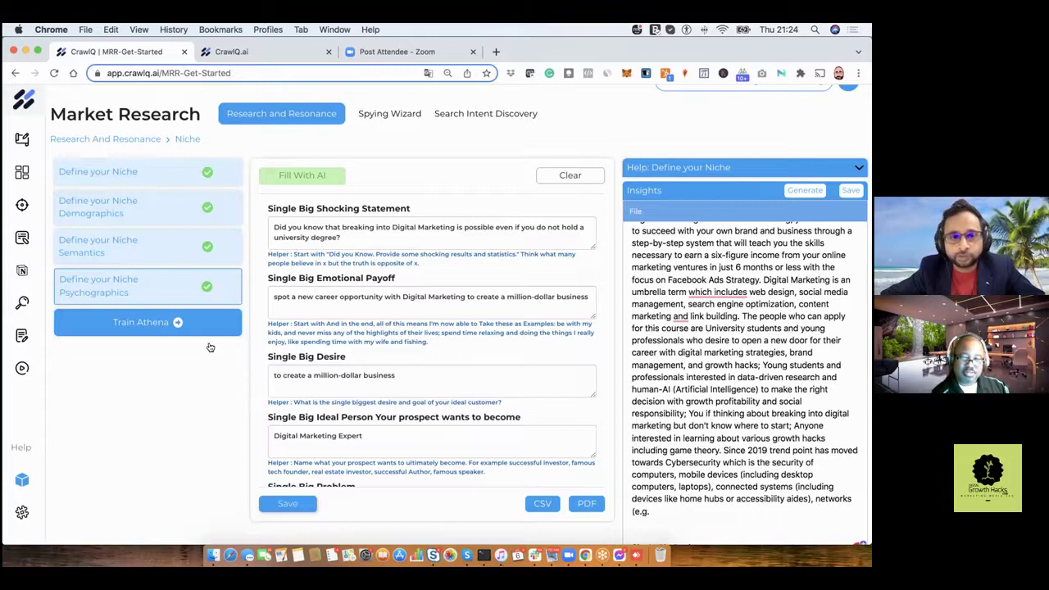
pyautogui.click(130, 326)
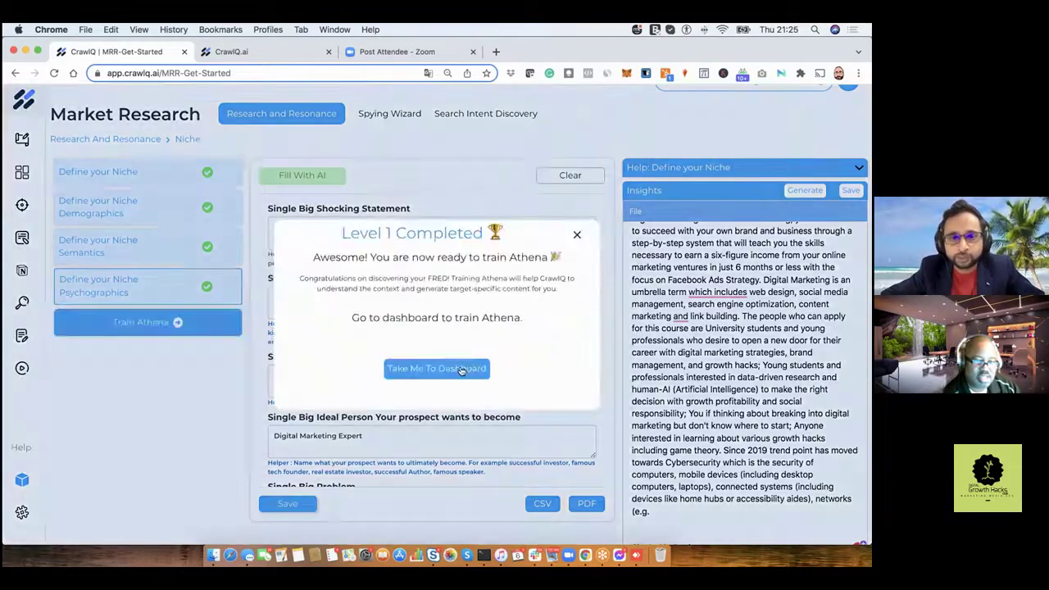
pyautogui.click(461, 369)
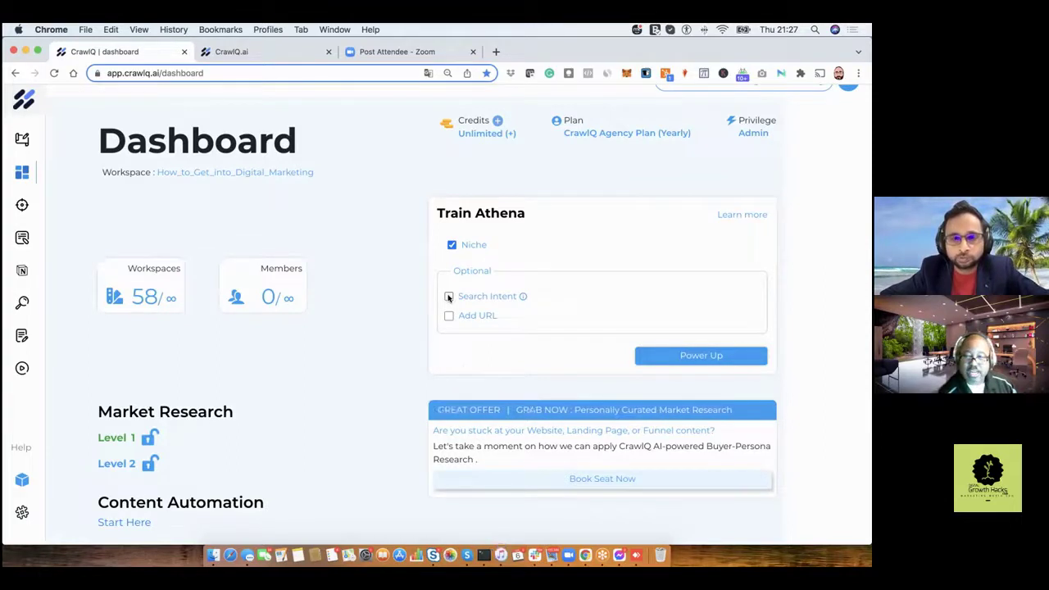
# Enable Search Intent in Train Athena and raise its United States count from 5 to 10.
pyautogui.click(448, 297)
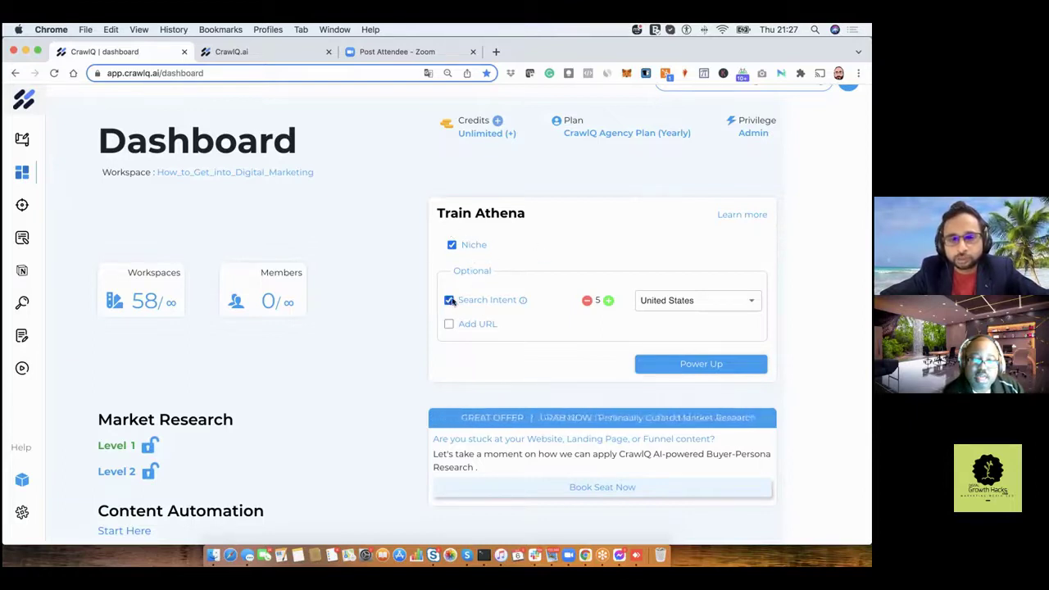
pyautogui.moveTo(523, 300)
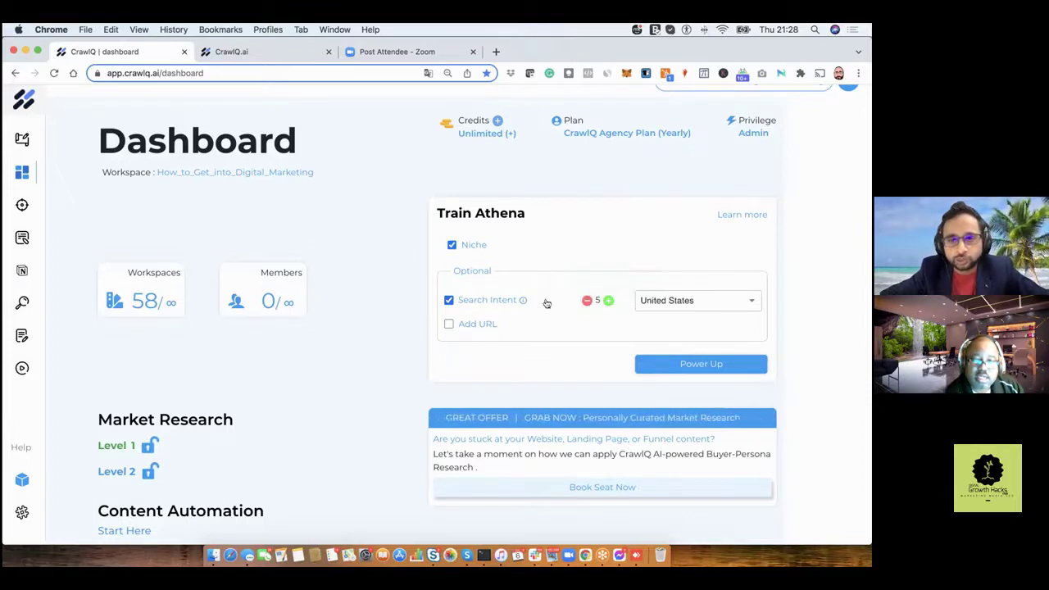
pyautogui.click(609, 300)
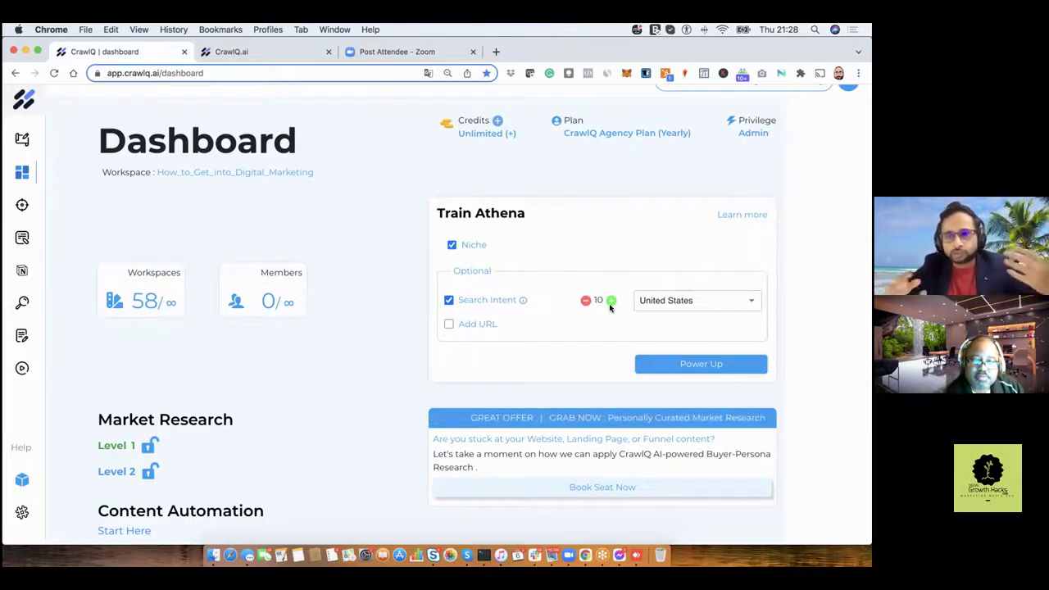
# Power Up Athena's training with Niche and Search Intent, accepting the 600-credit cost.
pyautogui.click(654, 362)
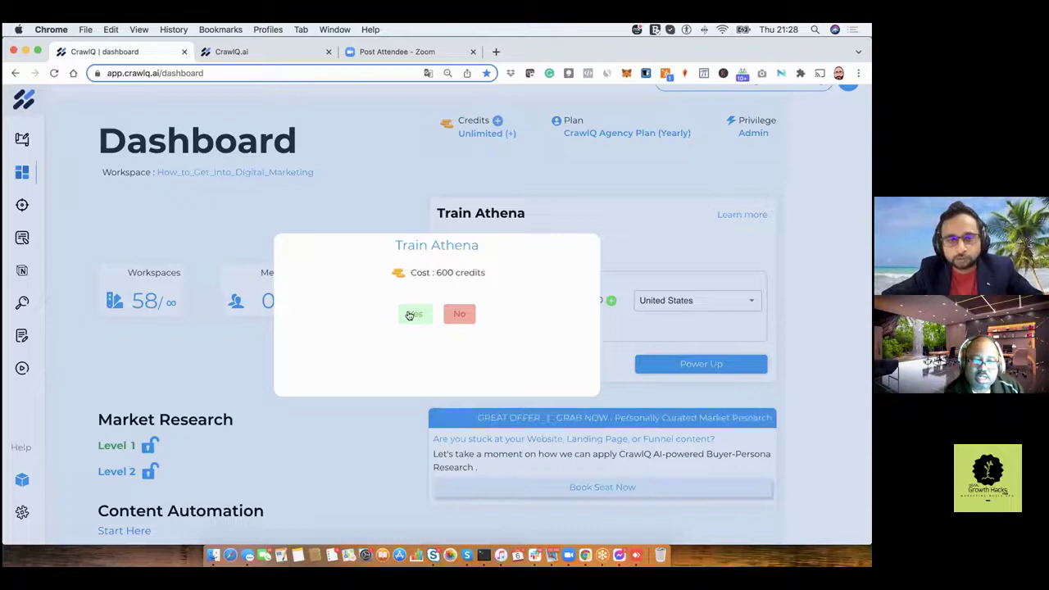
pyautogui.click(410, 315)
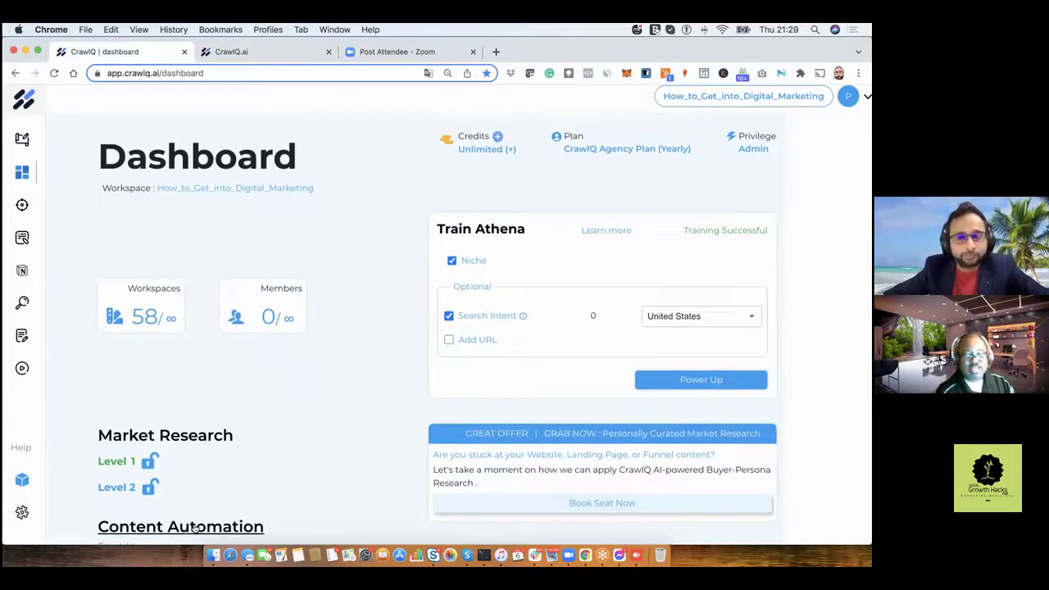
pyautogui.click(195, 529)
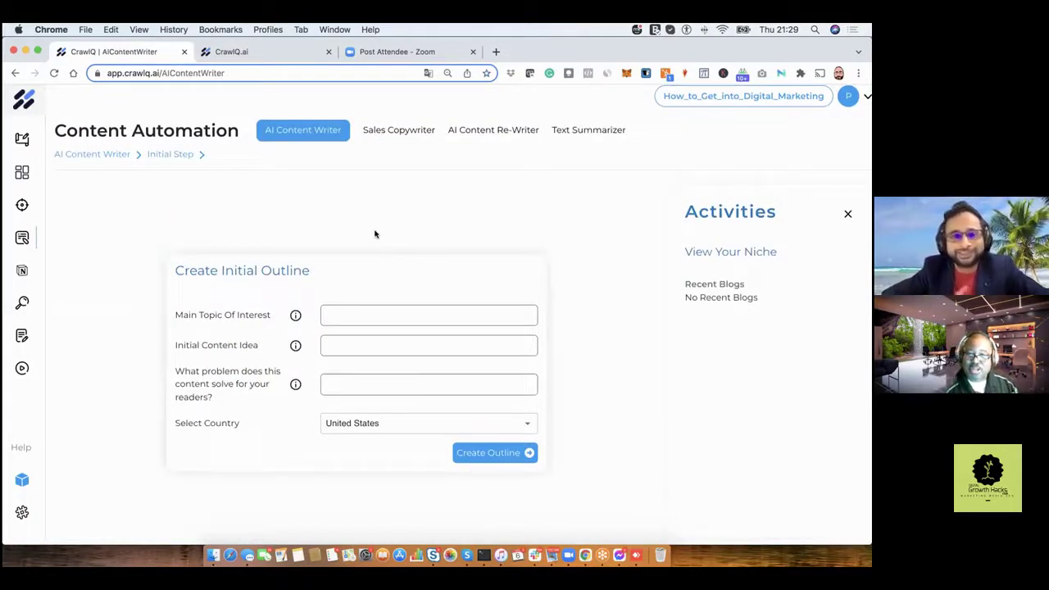
pyautogui.click(9, 74)
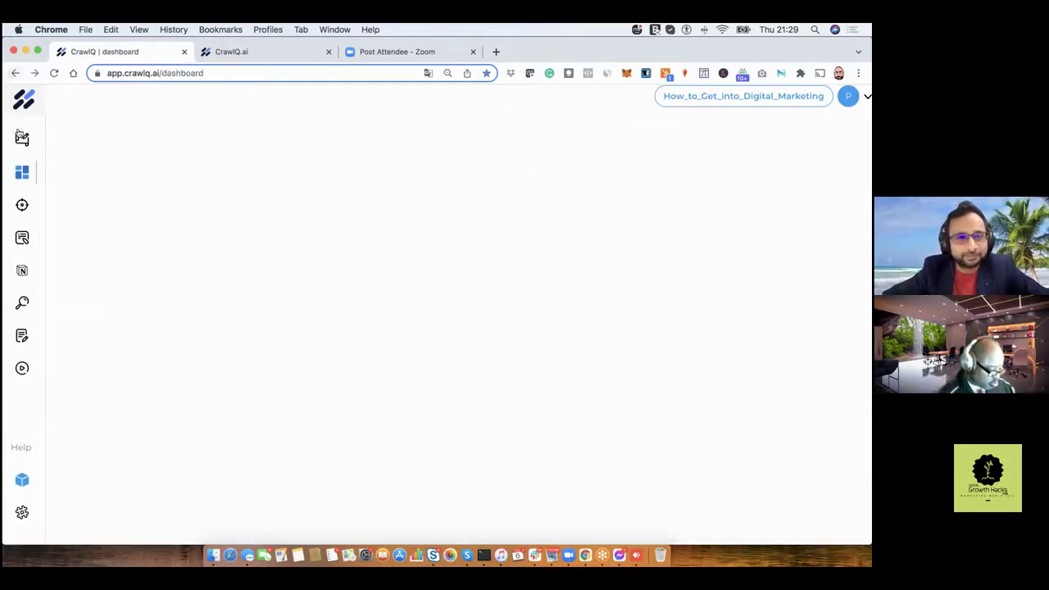
pyautogui.moveTo(51, 169)
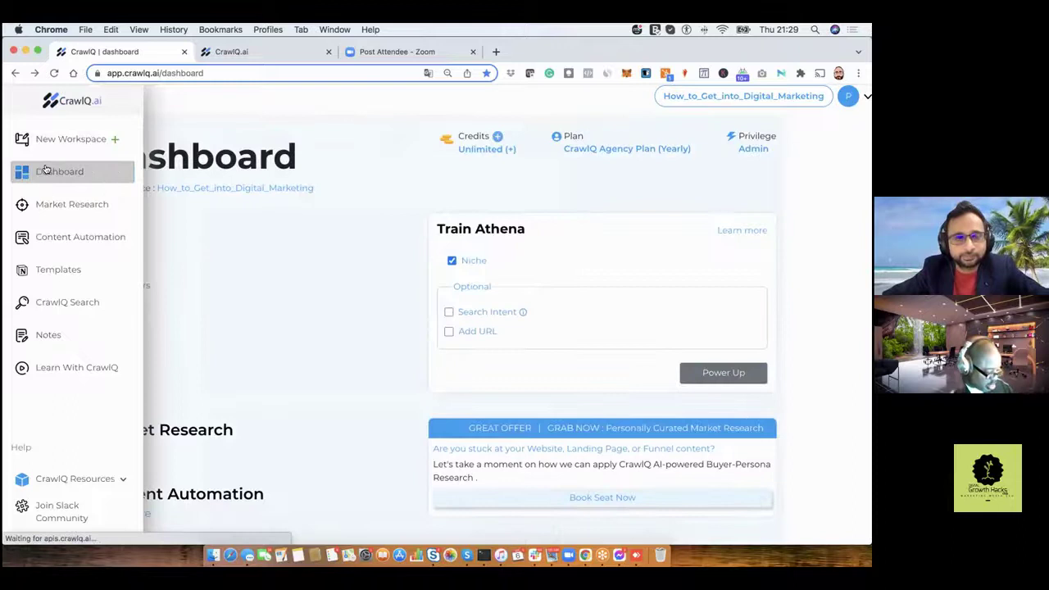